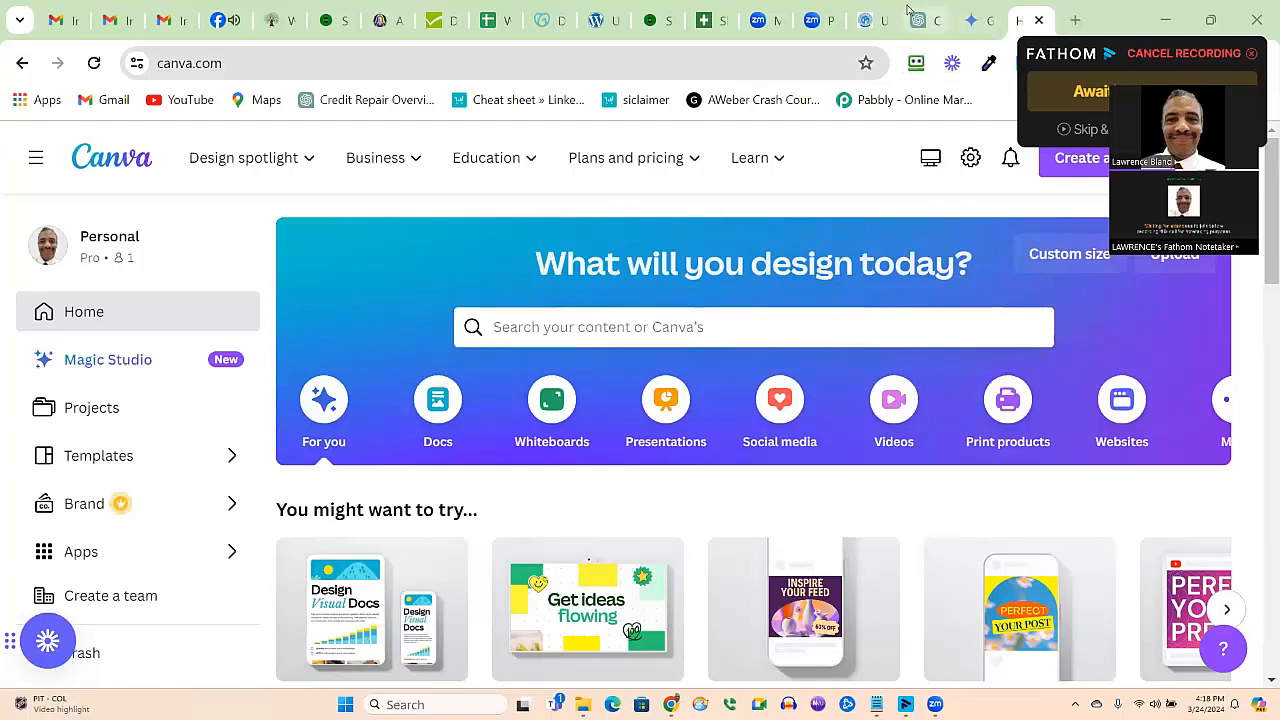
pyautogui.click(970, 20)
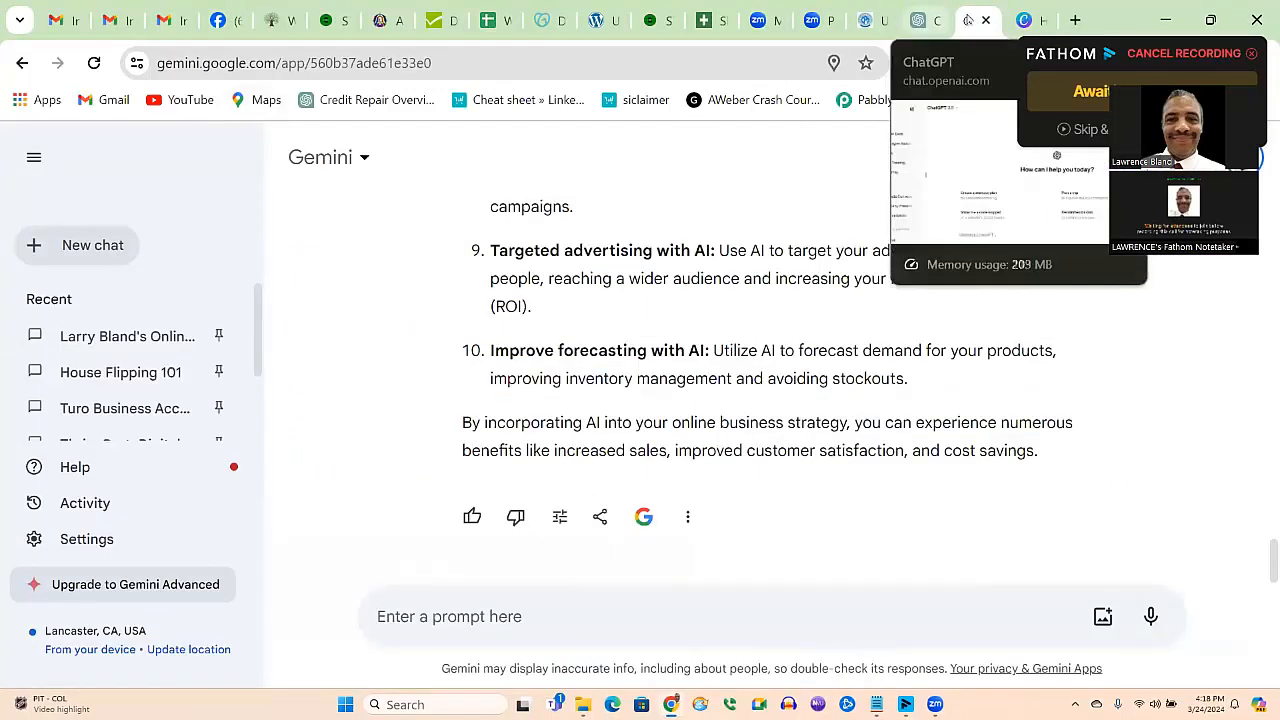
pyautogui.click(1022, 20)
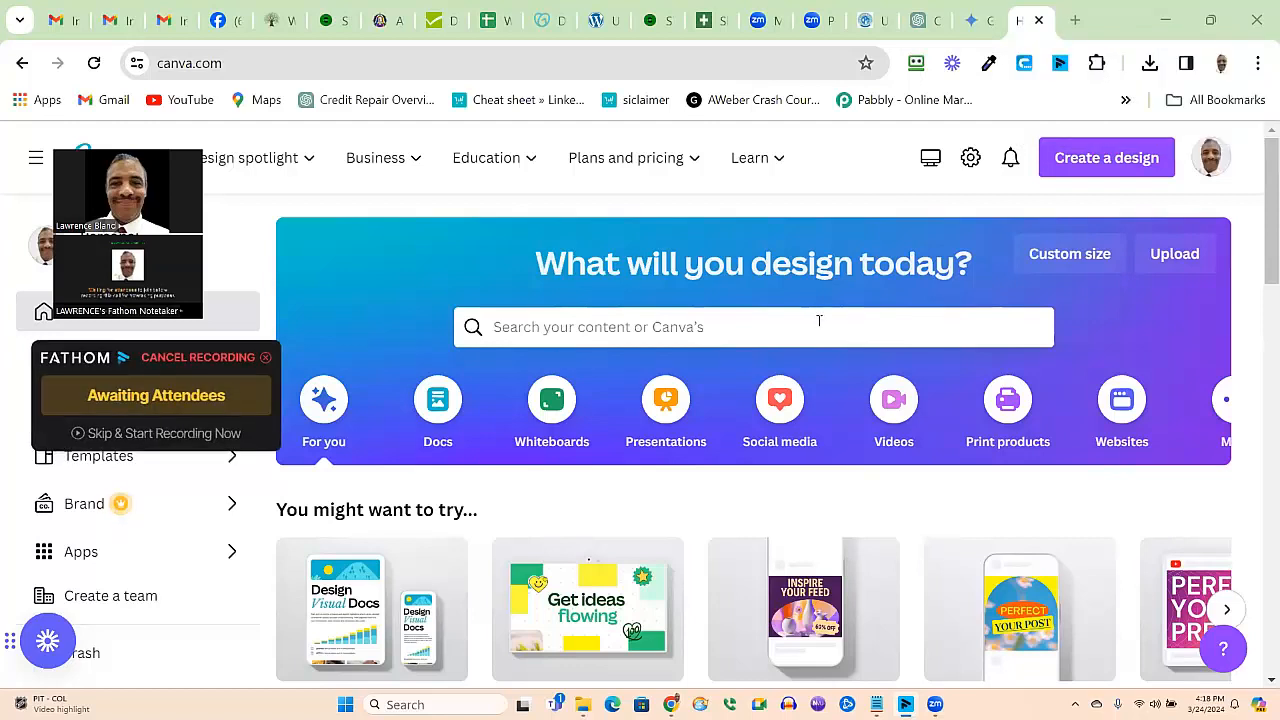
# Step: Create a landscape Facebook post and apply the recently used ocean beach template with the "next destination" text
pyautogui.click(1105, 160)
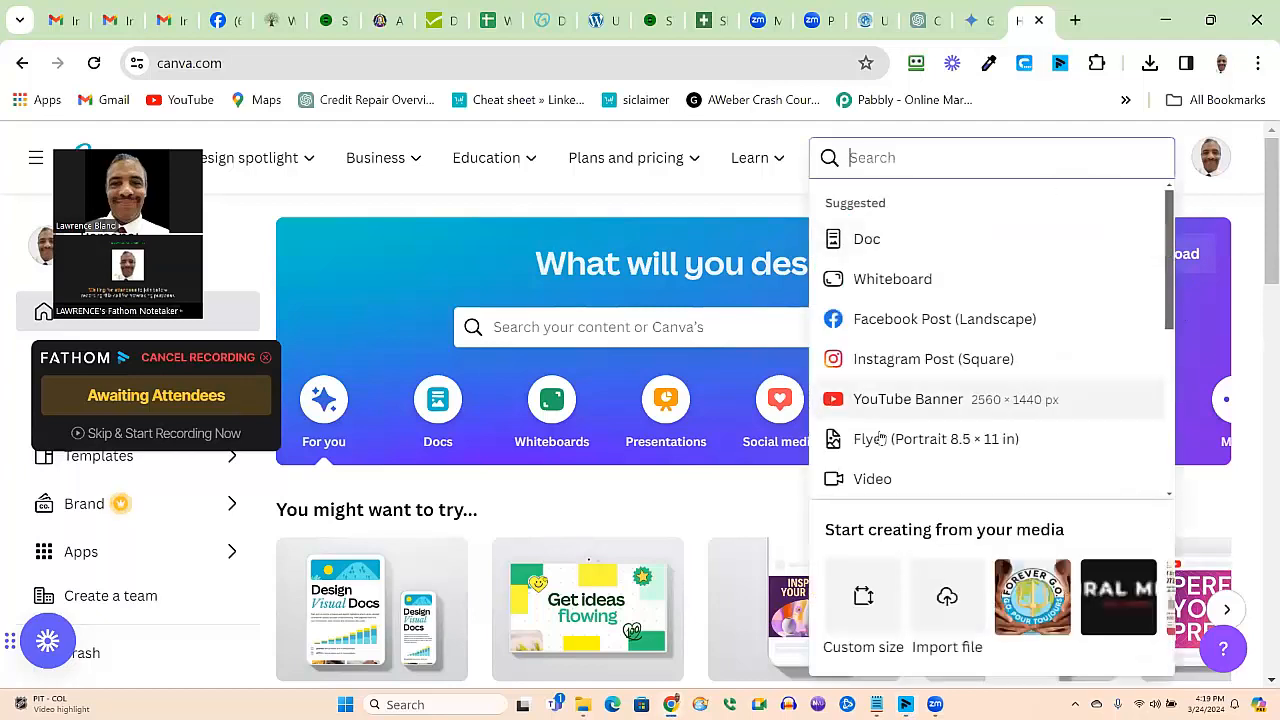
pyautogui.click(909, 319)
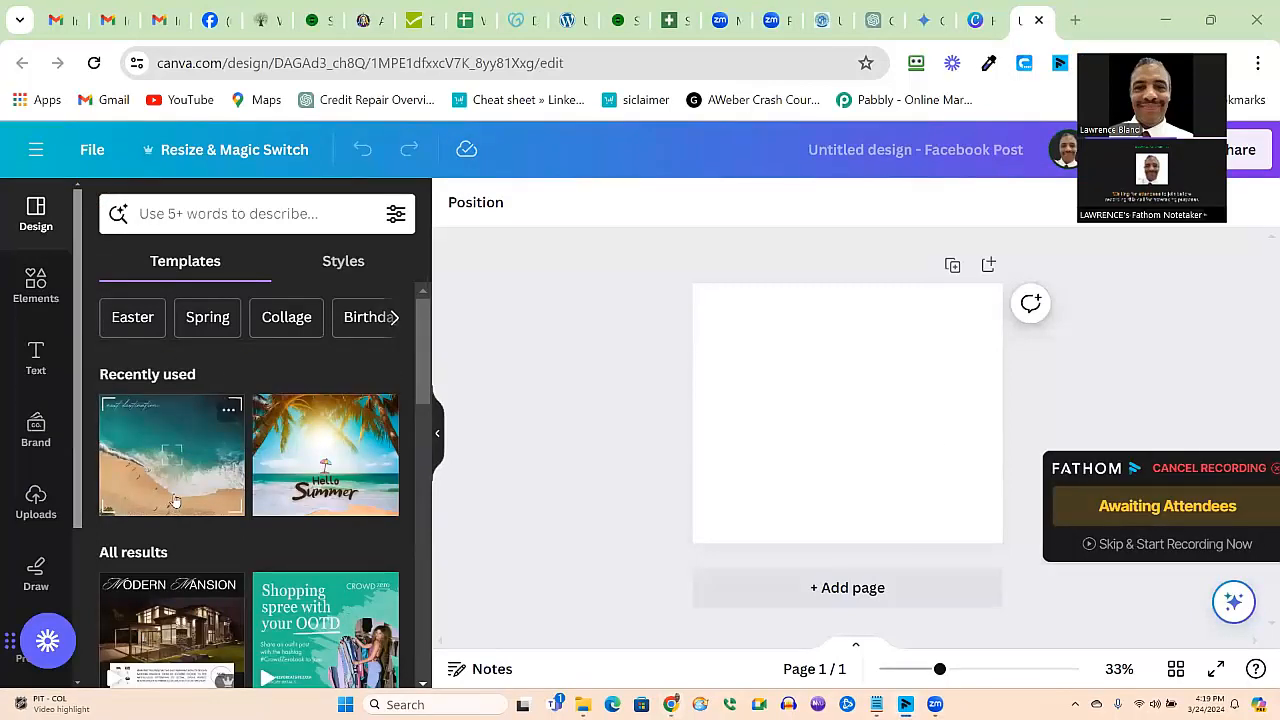
pyautogui.scroll(-2, 244, 518)
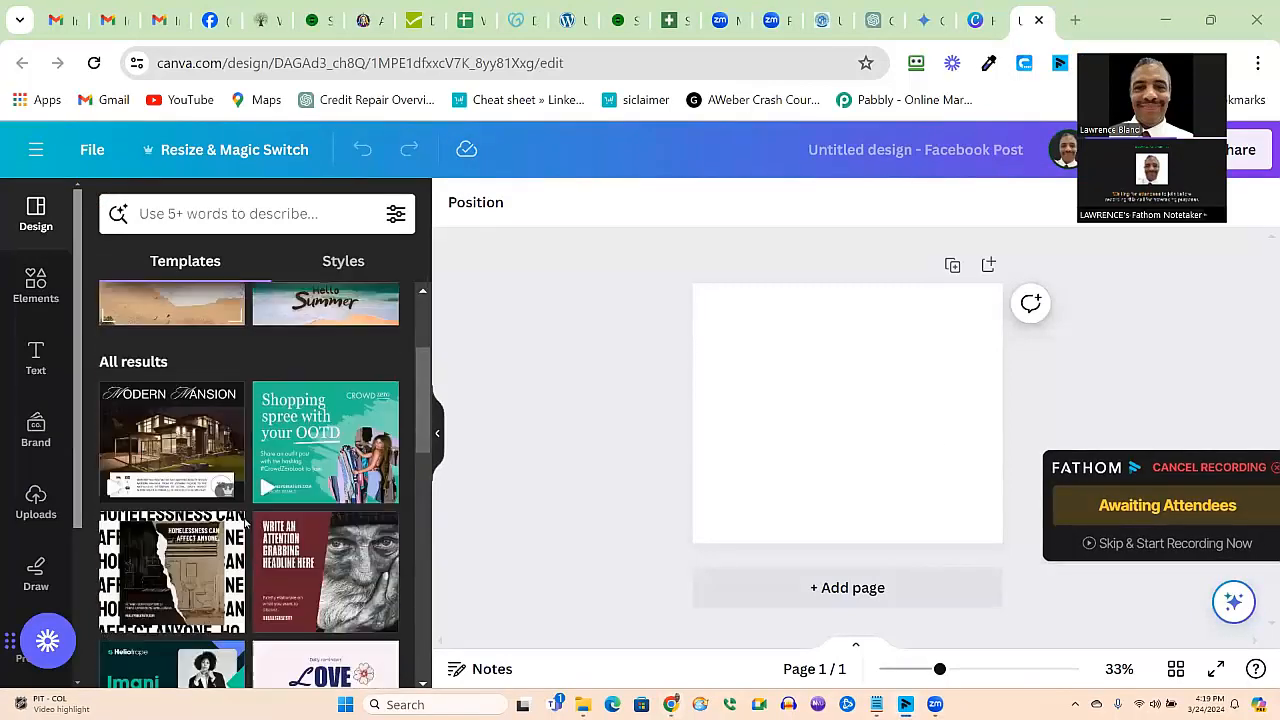
pyautogui.scroll(2, 246, 516)
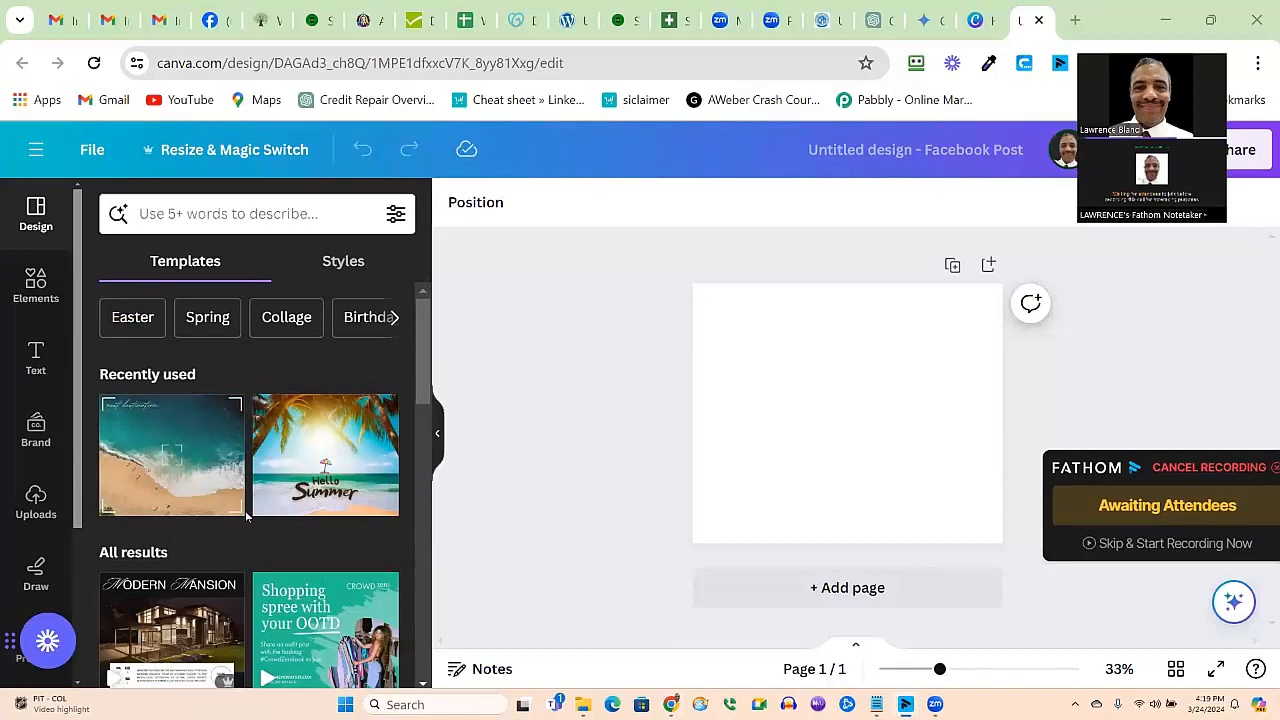
pyautogui.click(141, 476)
# Step: Move the "next destination" text to the horizontal centre of the upper part of the beach photo
pyautogui.click(709, 363)
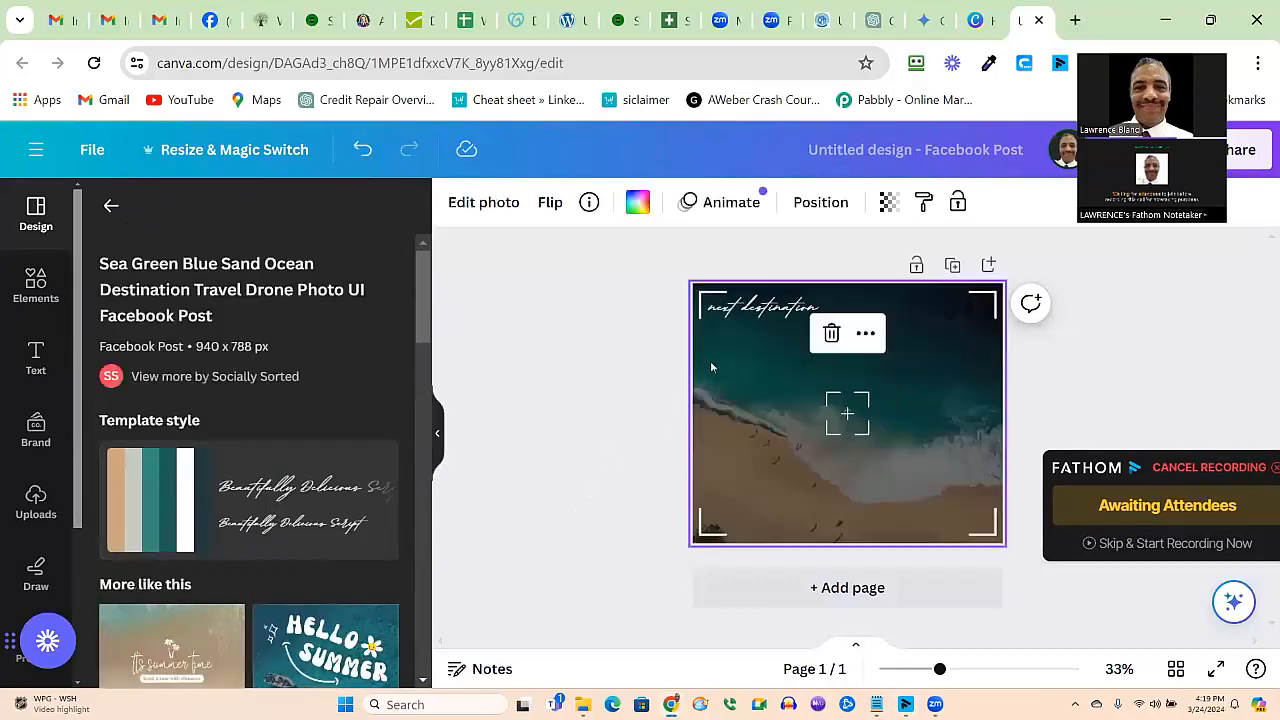
pyautogui.click(742, 308)
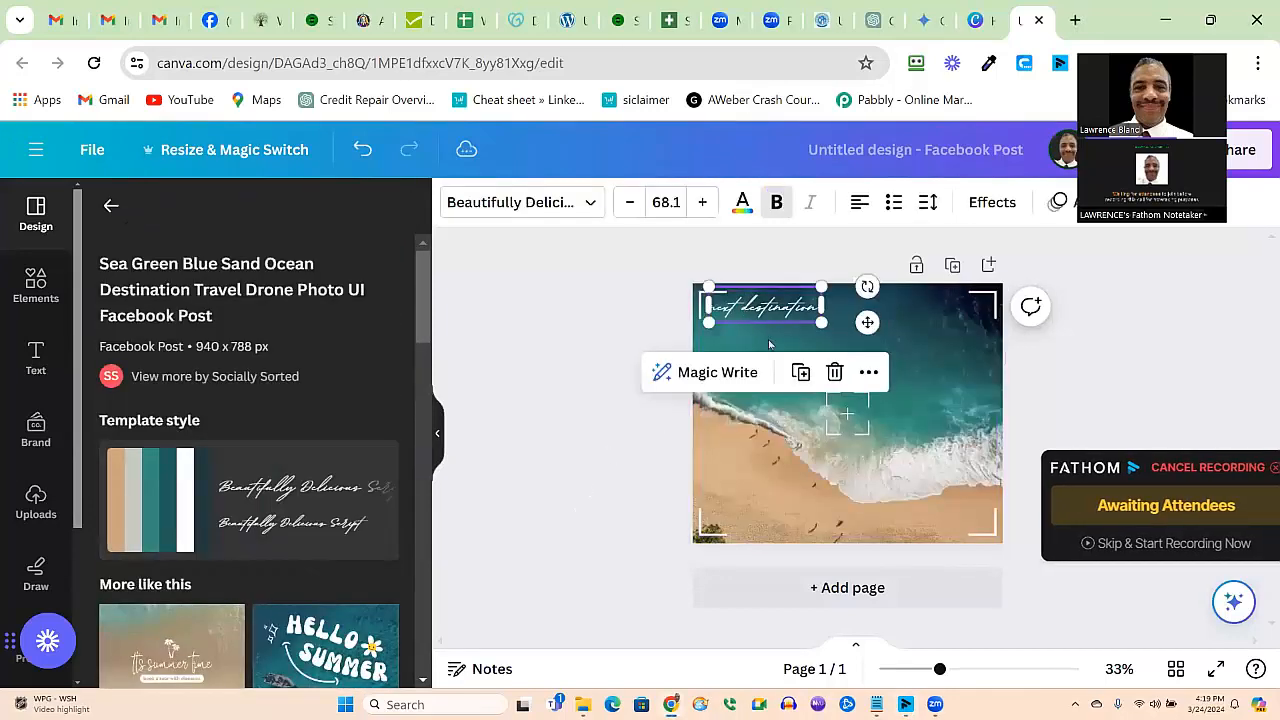
pyautogui.moveTo(780, 310); pyautogui.dragTo(845, 328)
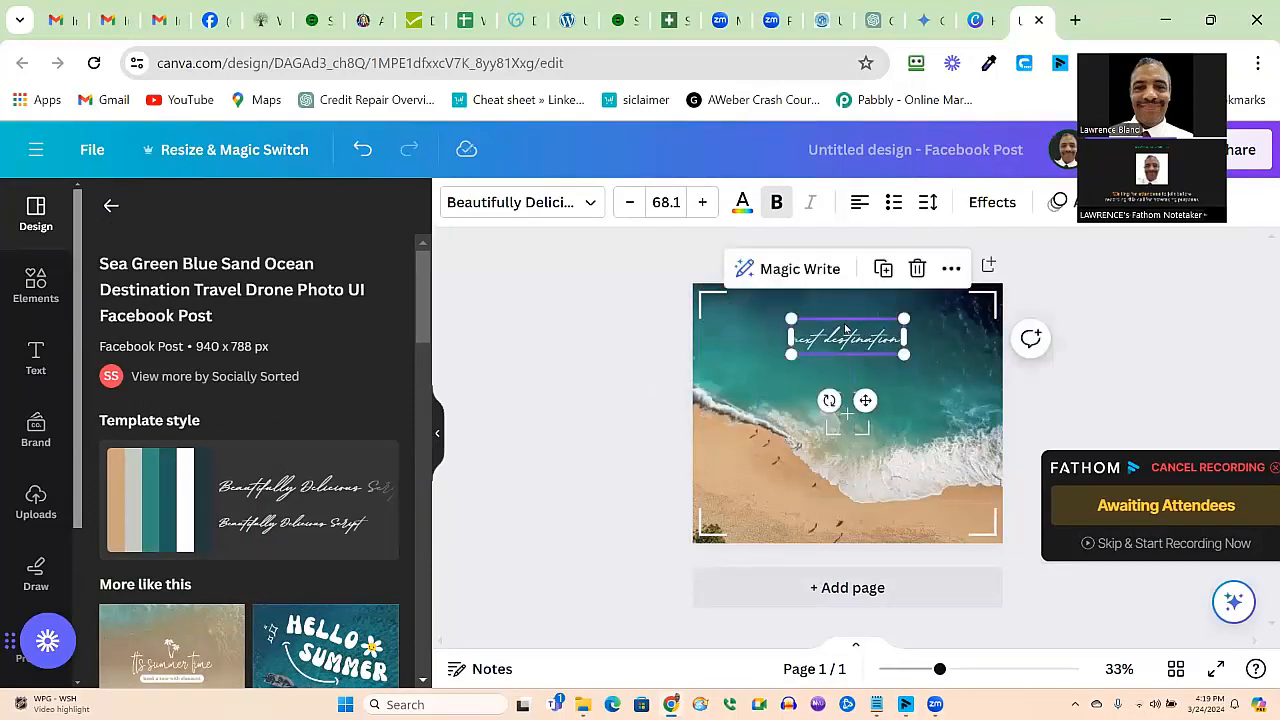
# Step: Set the font size of the "next destination" text to 36
pyautogui.click(629, 203)
pyautogui.click(629, 203)
pyautogui.click(629, 203)
pyautogui.click(629, 203)
pyautogui.click(629, 203)
pyautogui.click(629, 203)
pyautogui.click(629, 203)
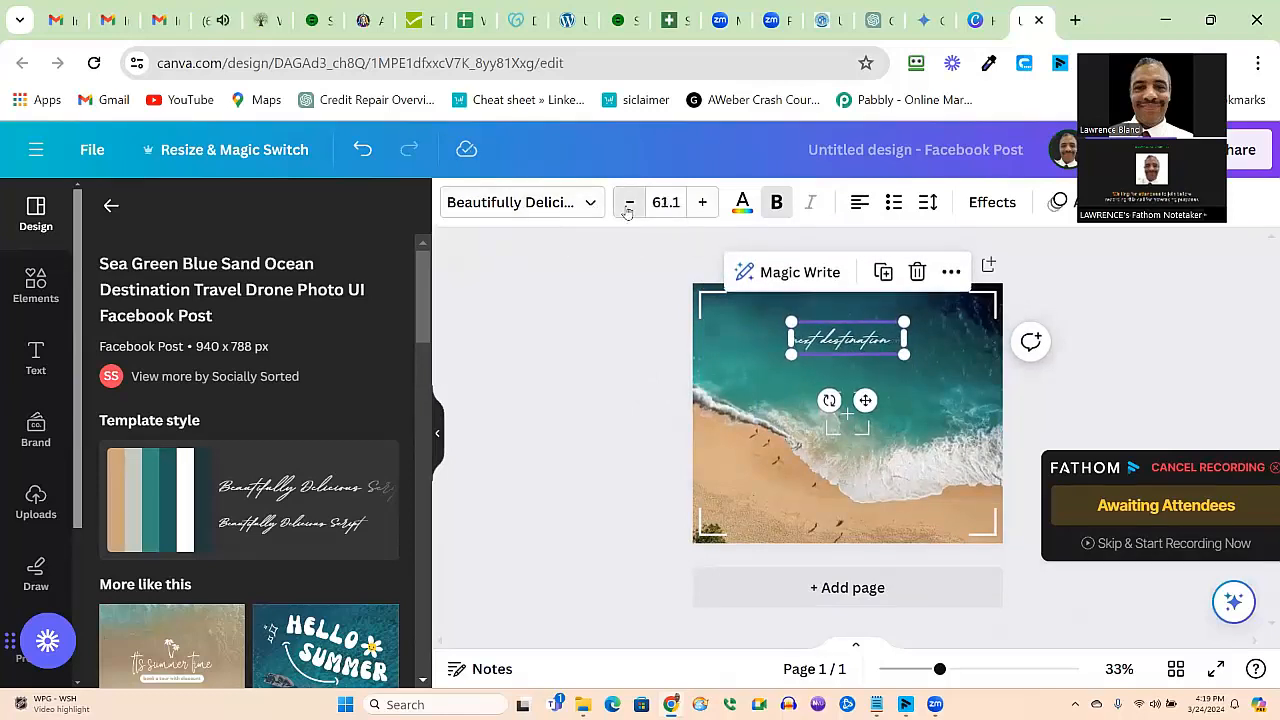
pyautogui.click(629, 203)
pyautogui.click(629, 203)
pyautogui.click(629, 203)
pyautogui.click(666, 203)
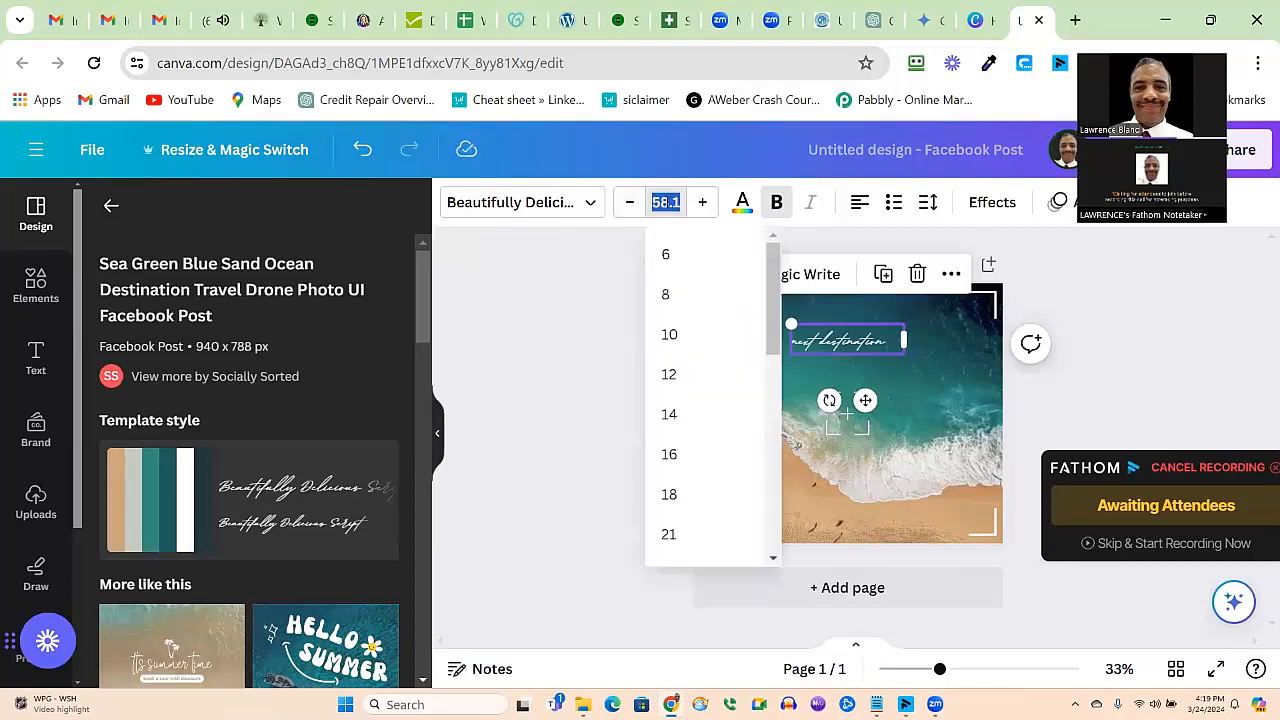
pyautogui.scroll(-4, 686, 455)
pyautogui.scroll(2, 683, 449)
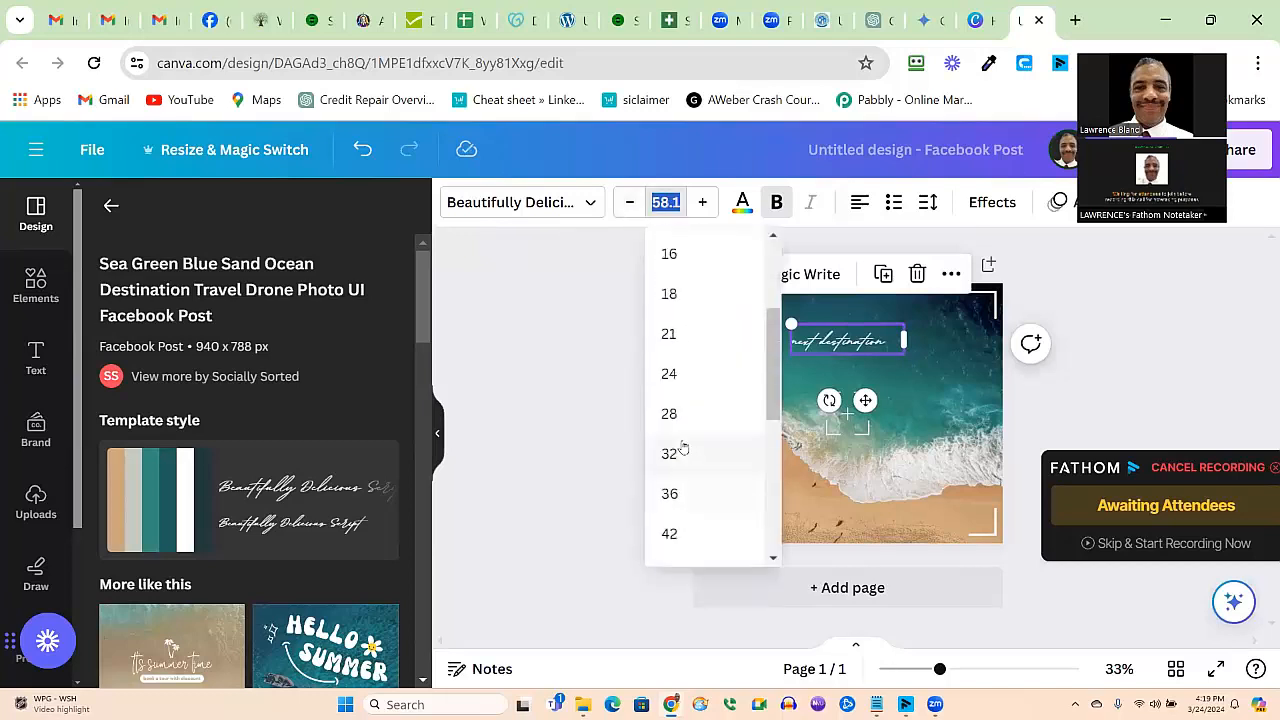
pyautogui.click(669, 413)
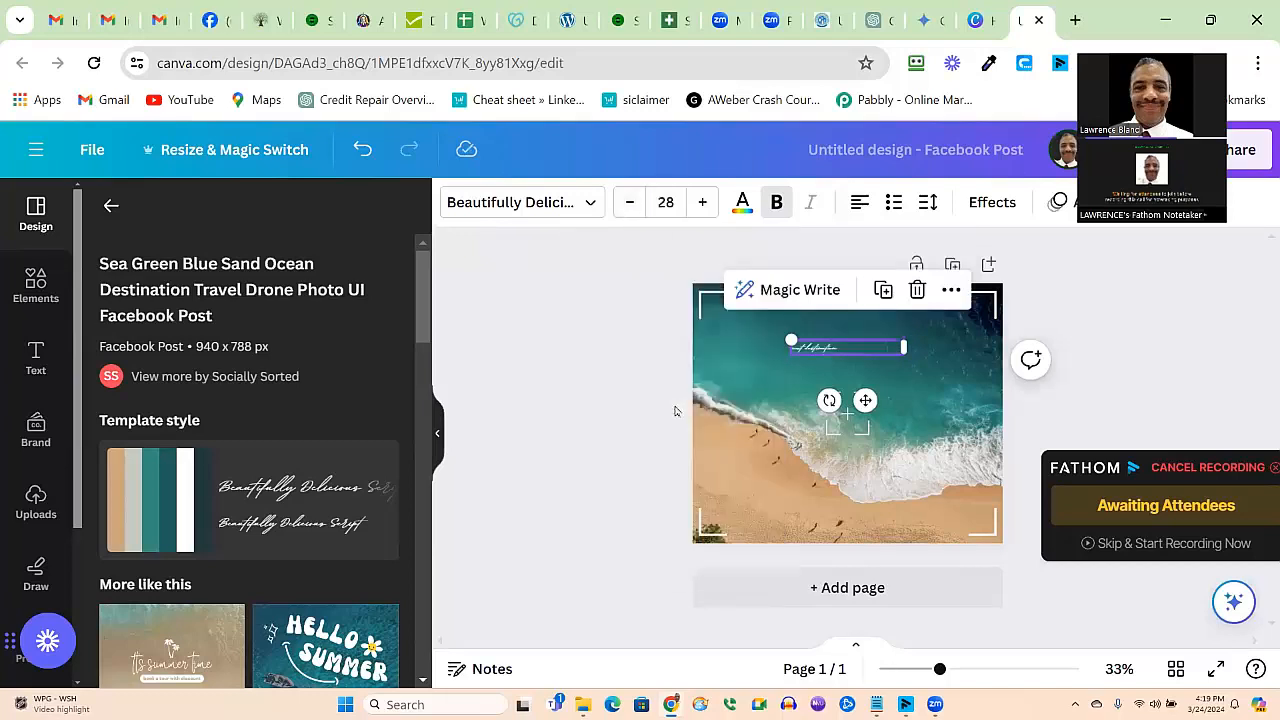
pyautogui.click(666, 203)
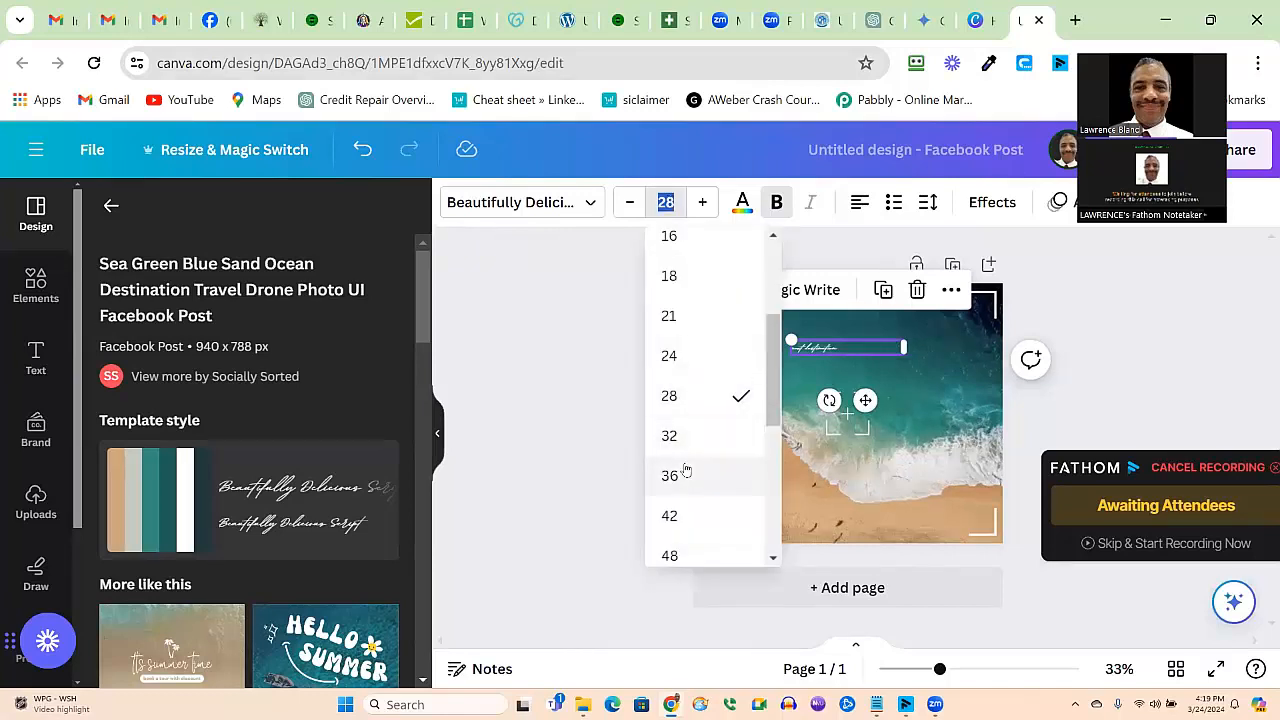
pyautogui.click(686, 474)
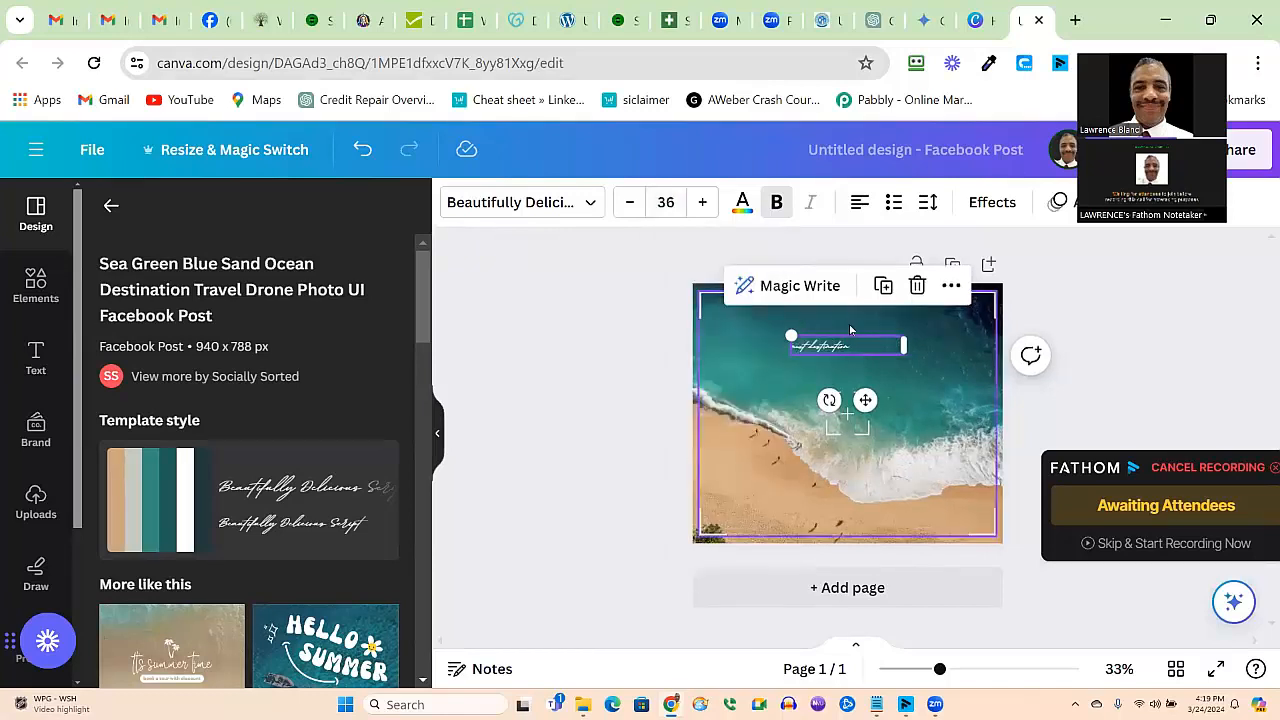
# Step: Centre-align the "next destination" text within its box
pyautogui.click(860, 205)
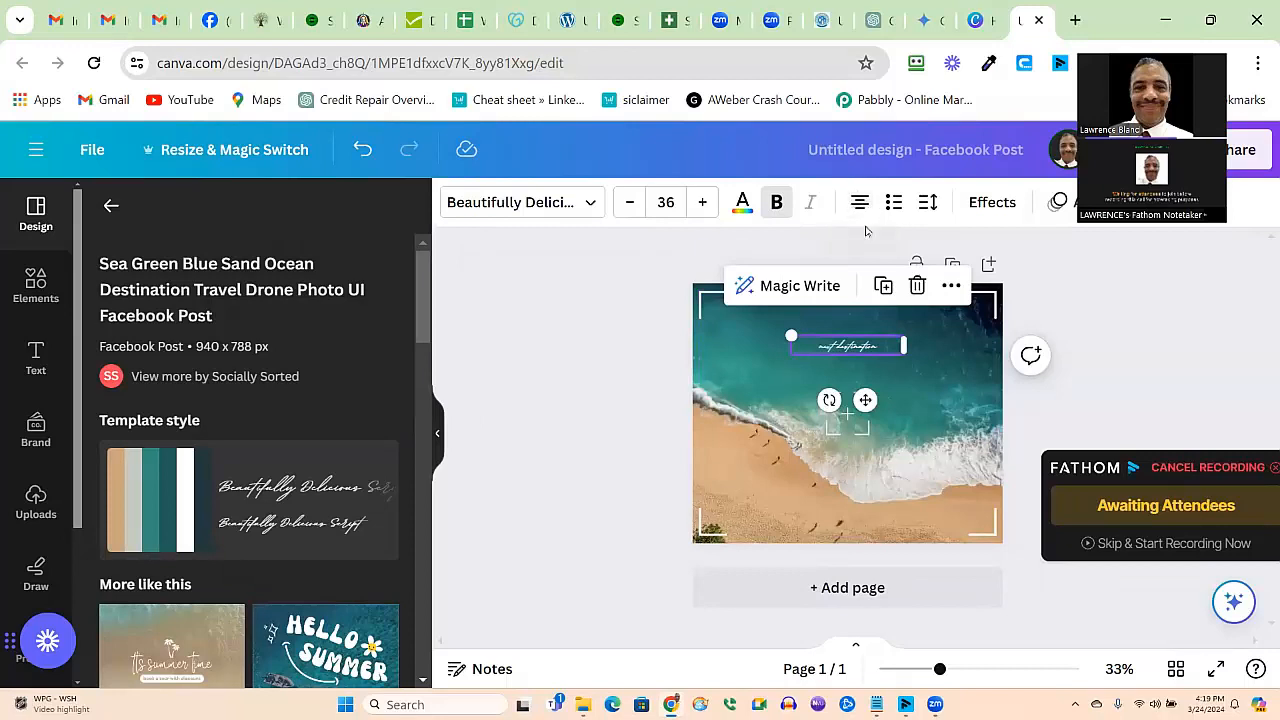
pyautogui.click(866, 205)
pyautogui.click(866, 205)
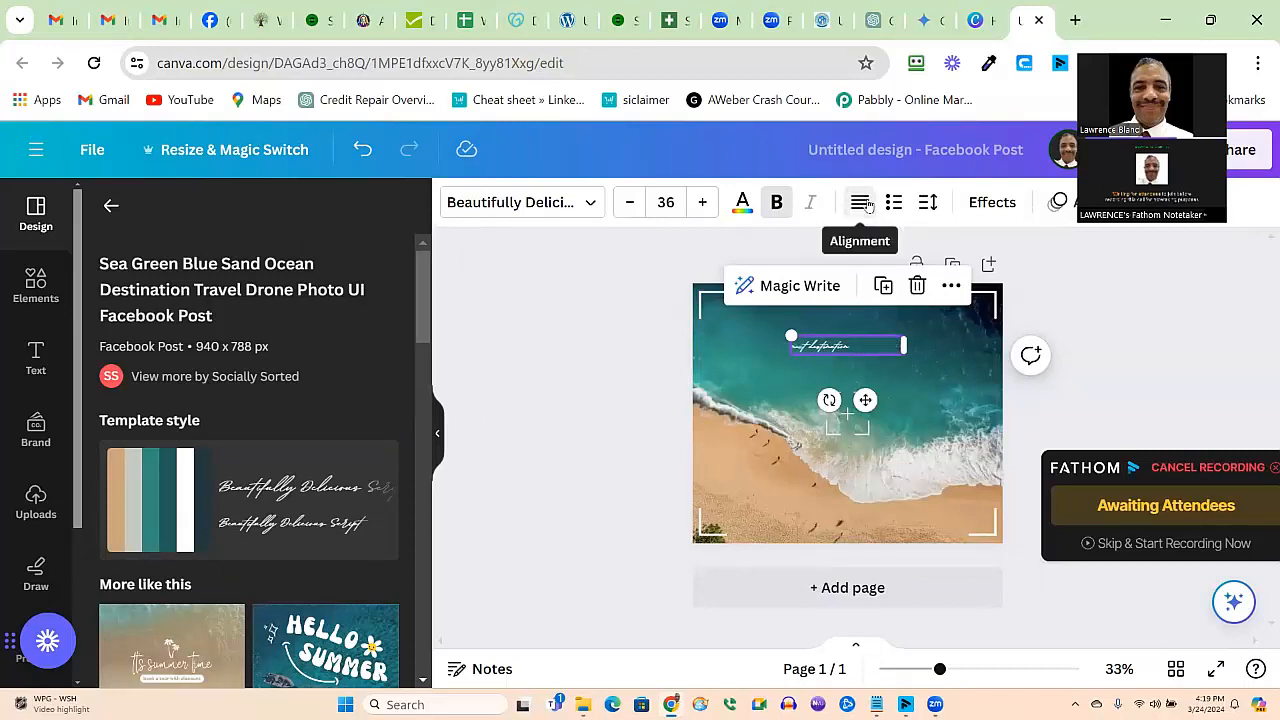
pyautogui.click(862, 204)
pyautogui.click(862, 204)
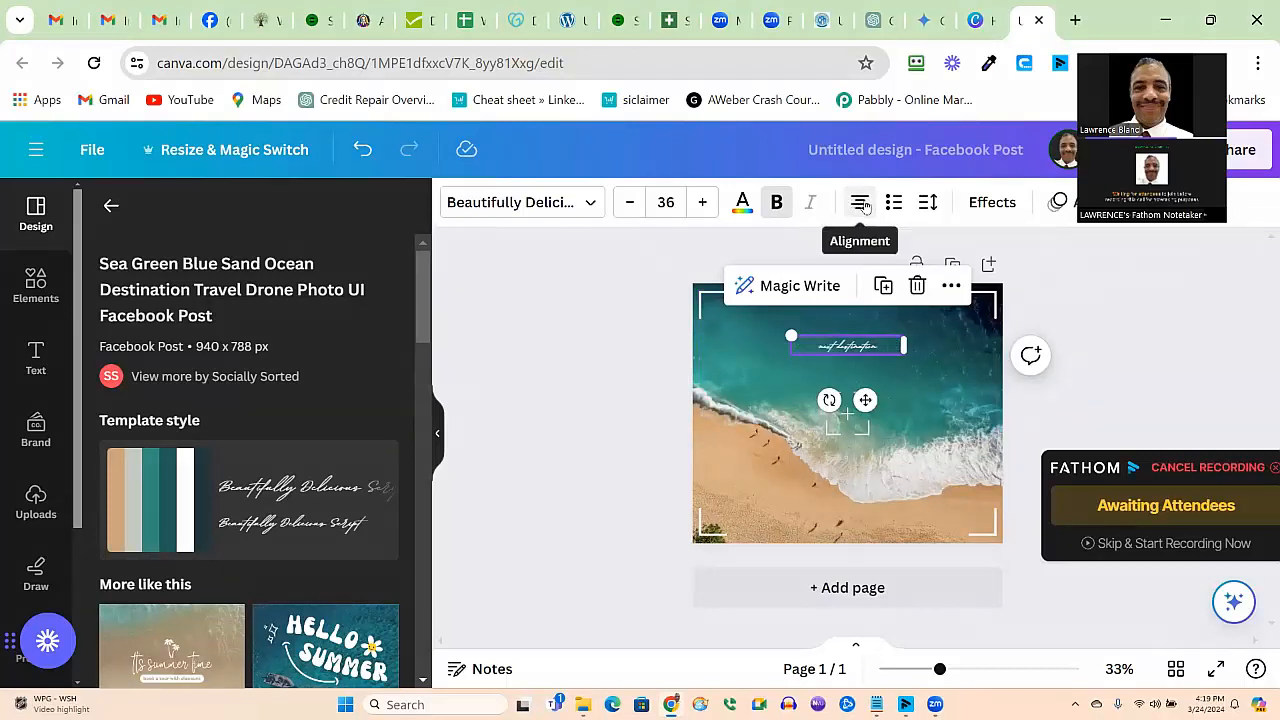
# Step: Search the fonts for "tahom" and change the text's font to Tahoma
pyautogui.click(466, 203)
pyautogui.click(220, 262)
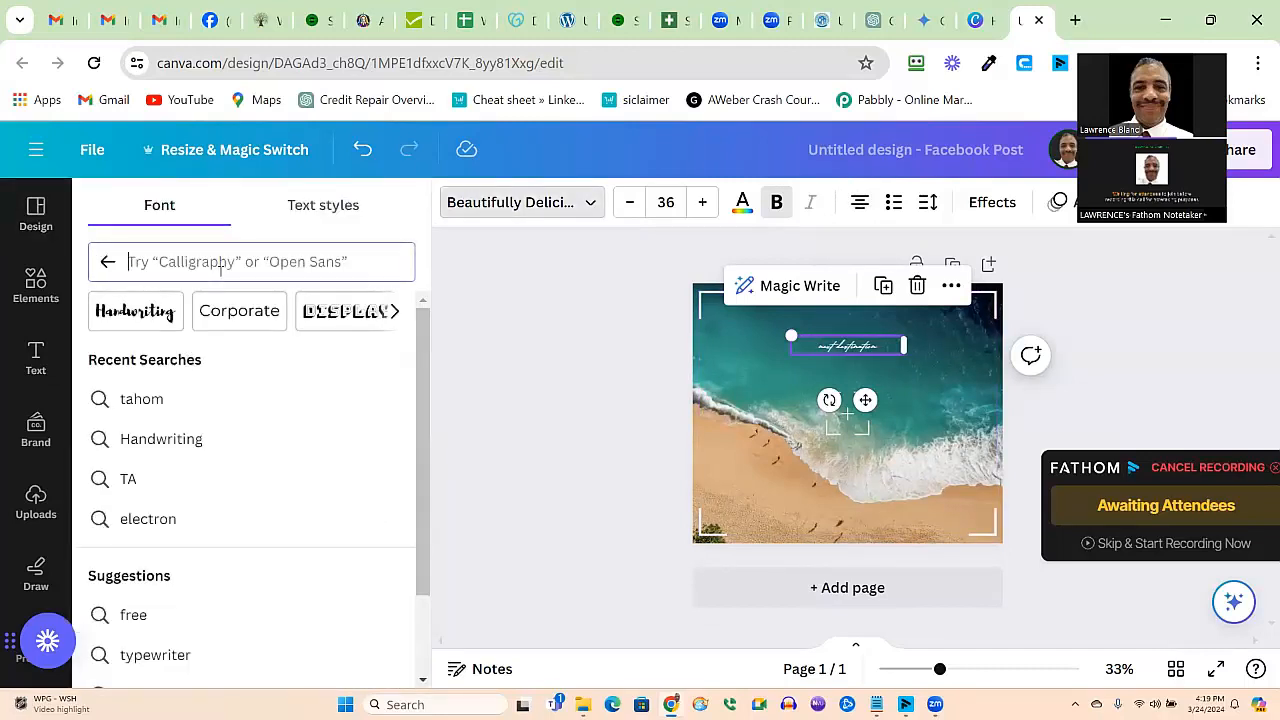
pyautogui.write('tahom')
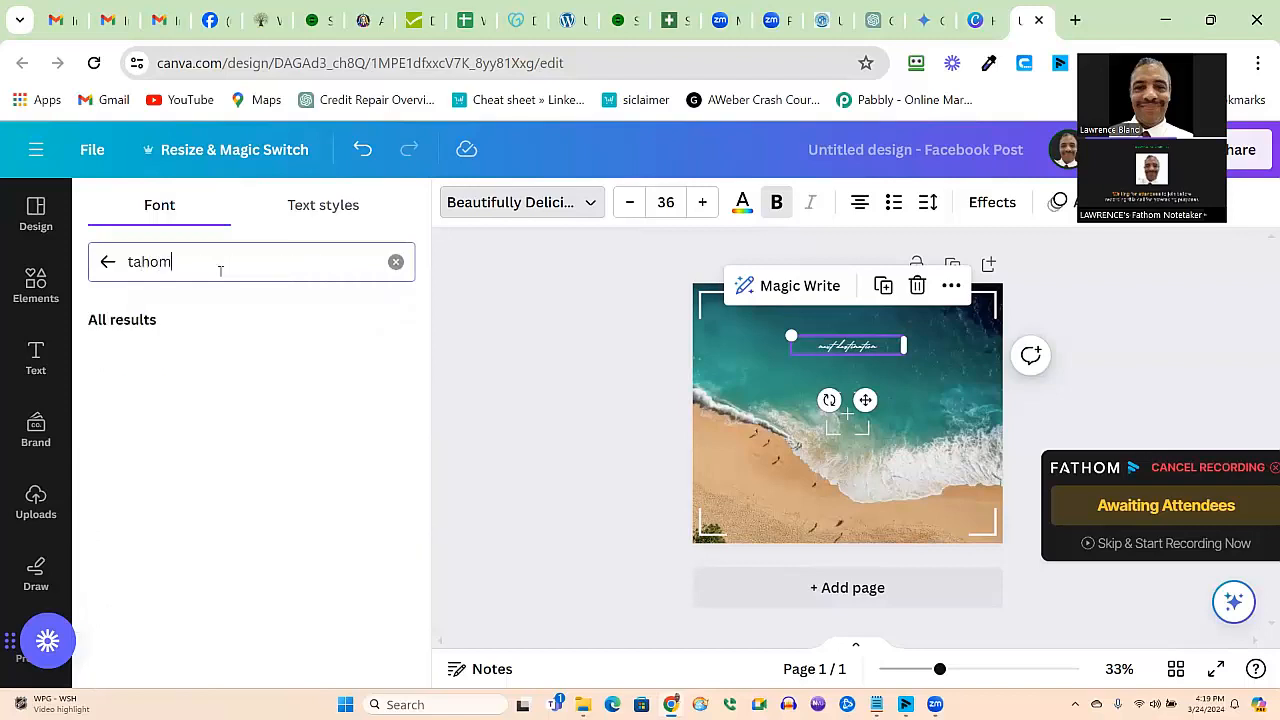
pyautogui.click(157, 356)
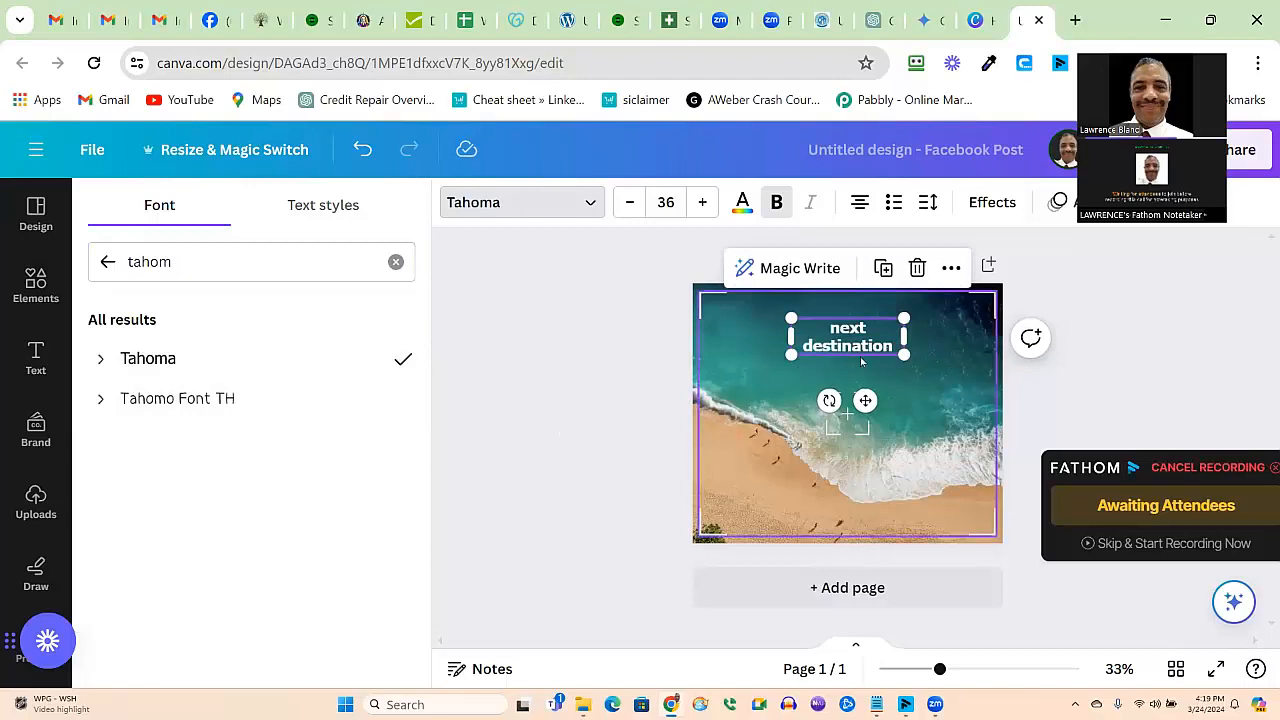
# Step: Replace the "next destination" text with "Quote"
pyautogui.doubleClick(847, 330)
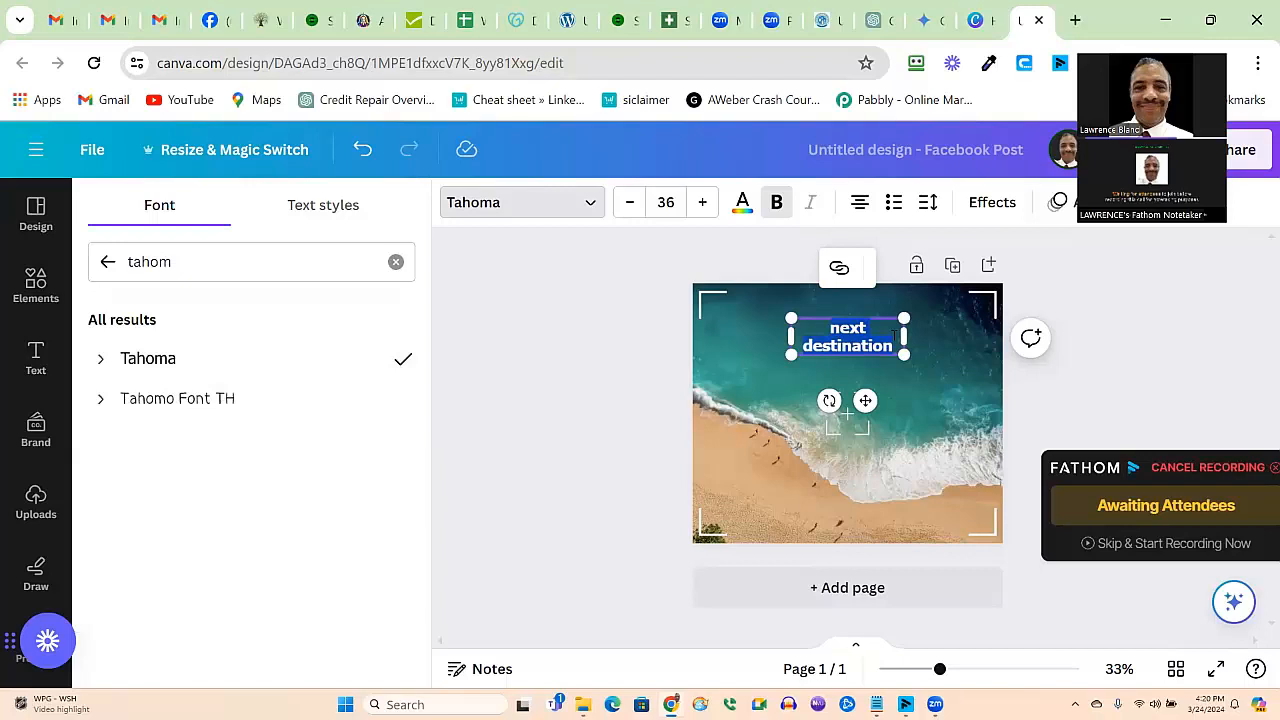
pyautogui.write('Quote')
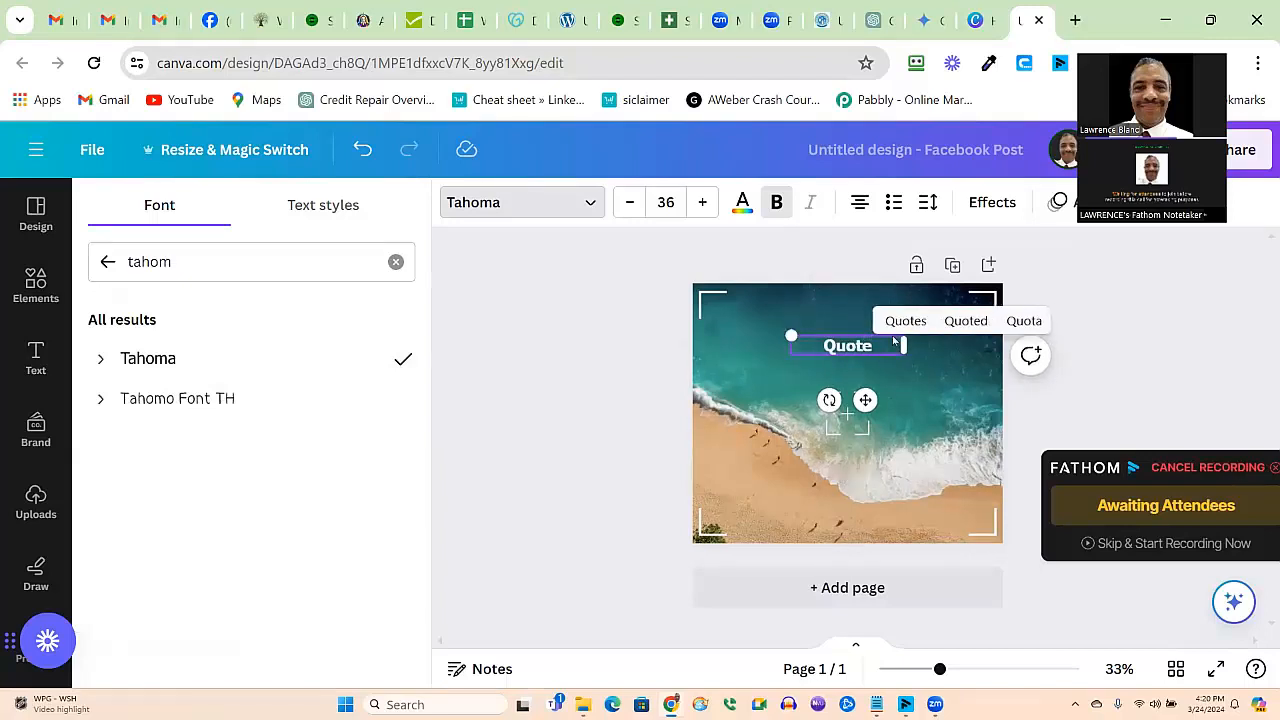
pyautogui.click(770, 354)
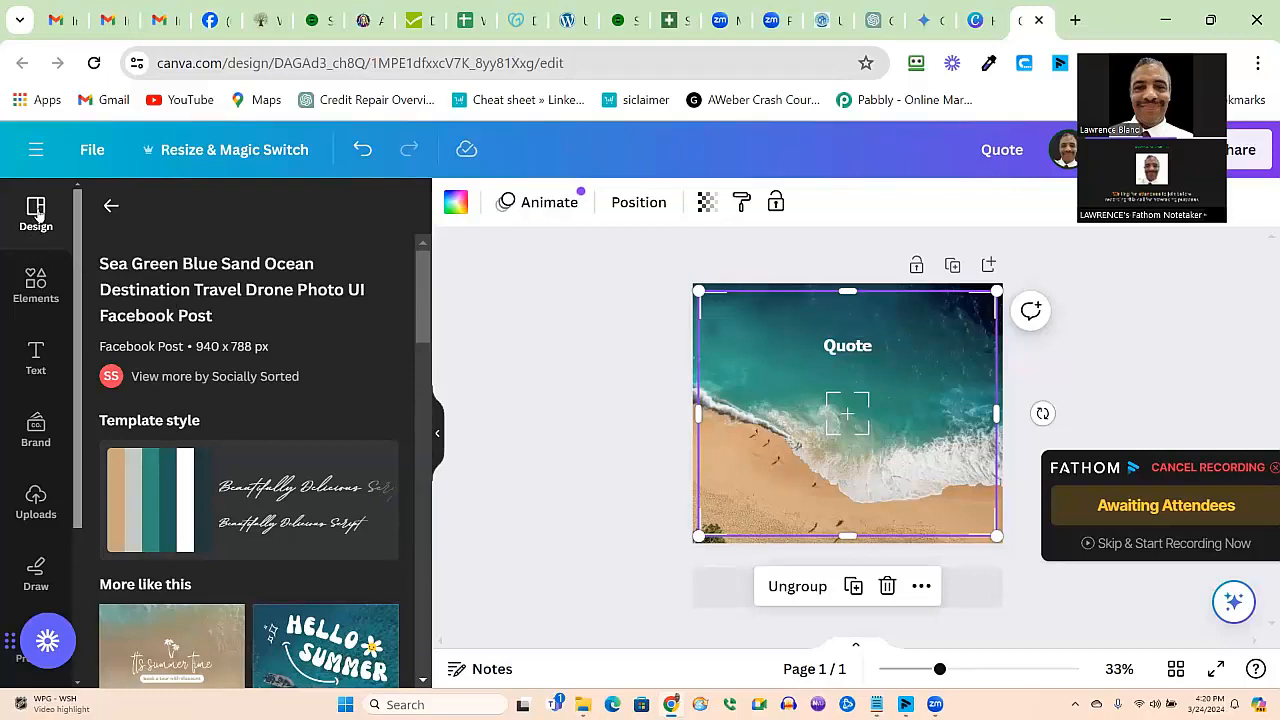
# Step: Look through the previously uploaded images for one to use in the post
pyautogui.scroll(-2, 52, 486)
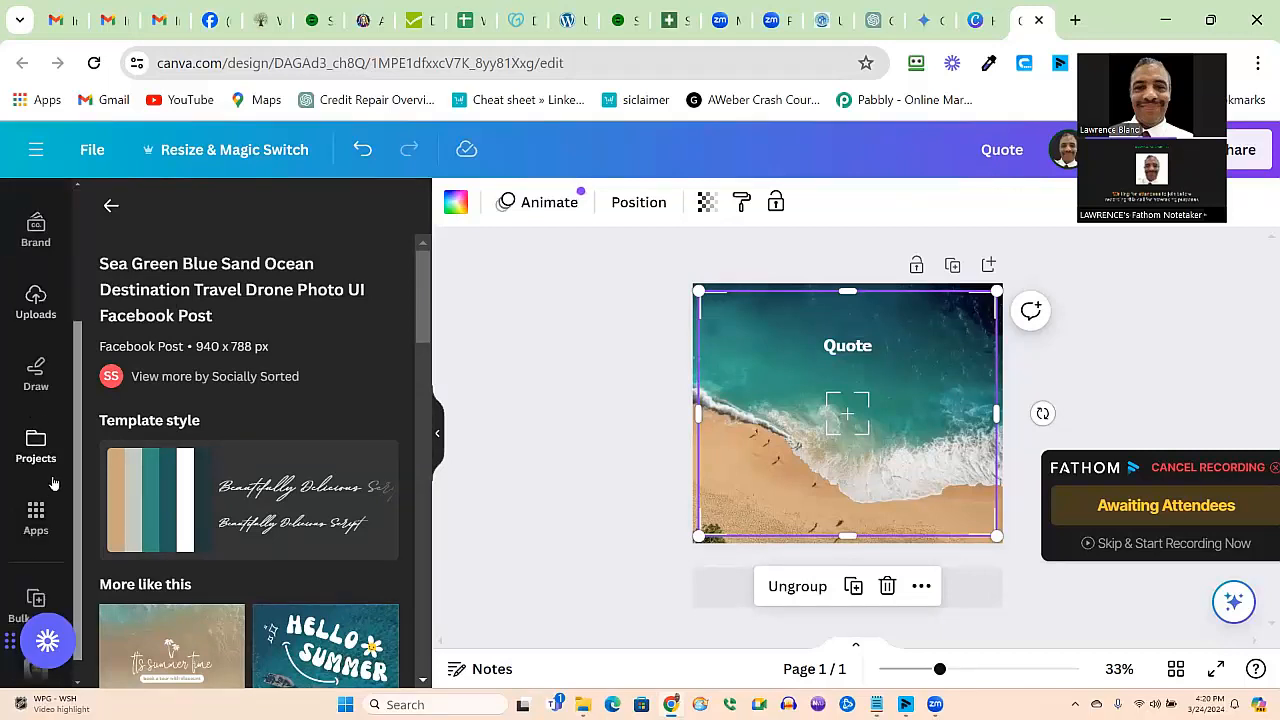
pyautogui.scroll(1, 52, 486)
pyautogui.click(36, 398)
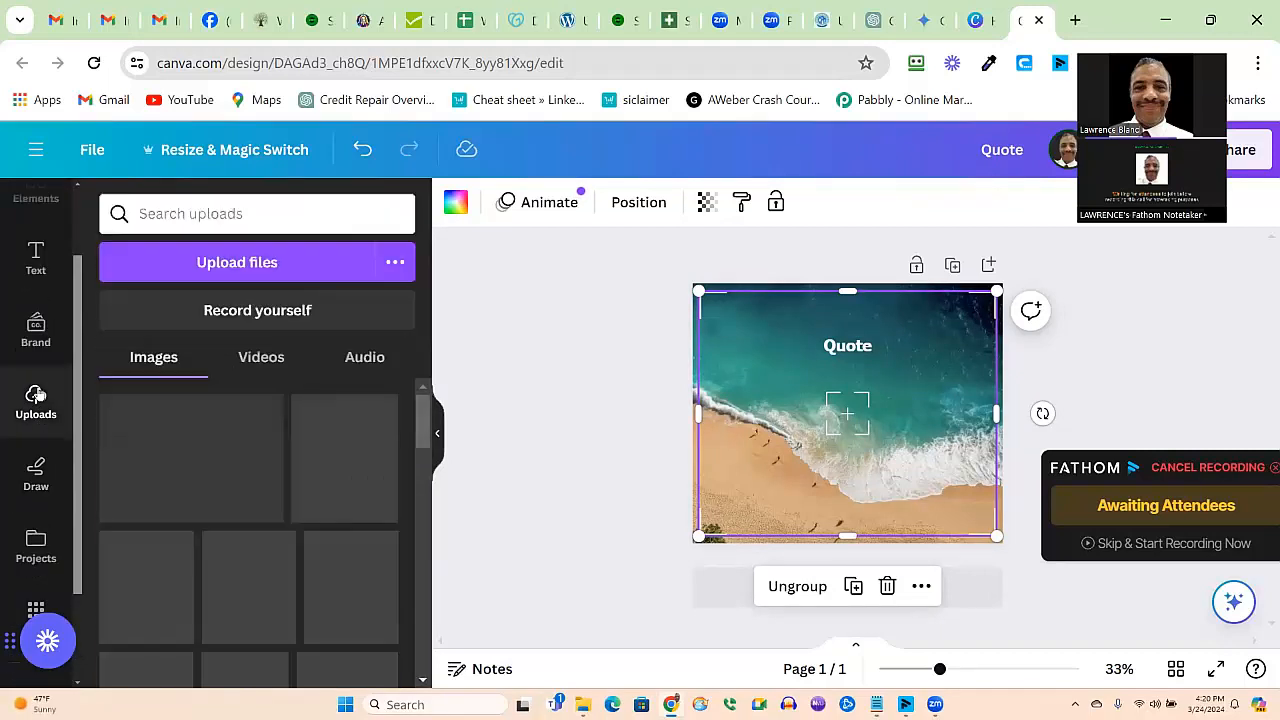
pyautogui.scroll(-5, 272, 452)
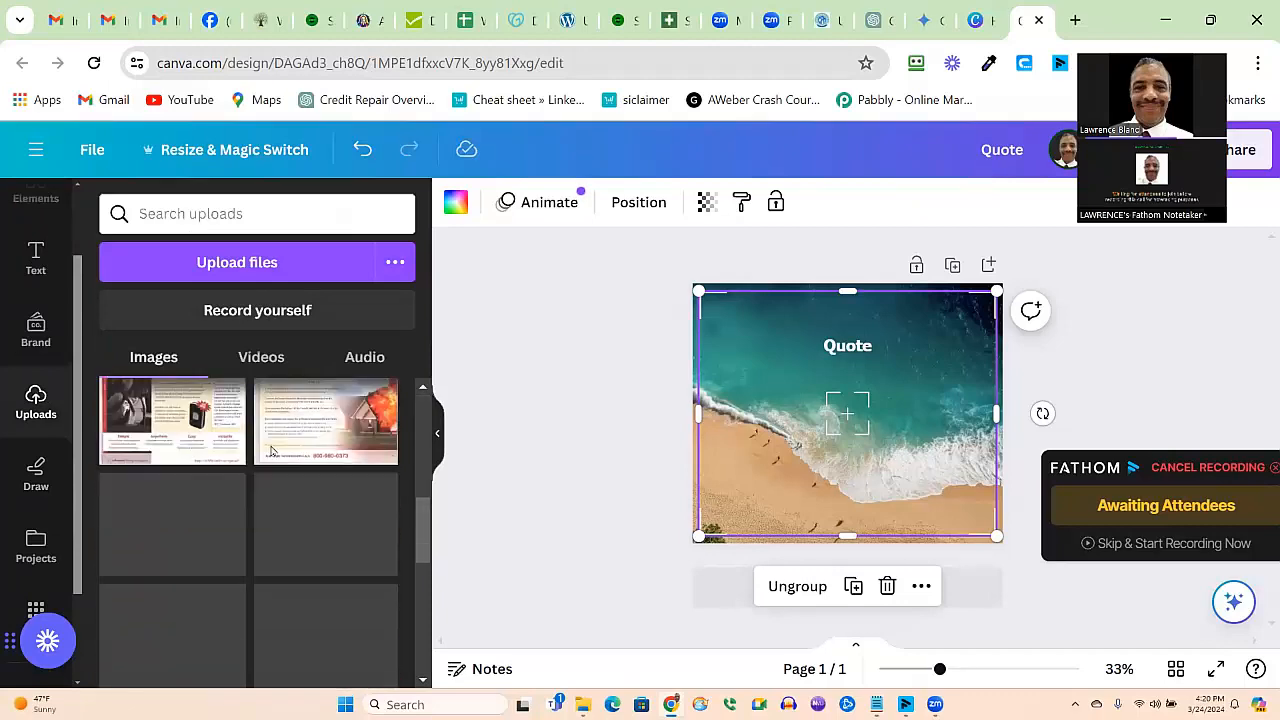
pyautogui.scroll(-3, 270, 449)
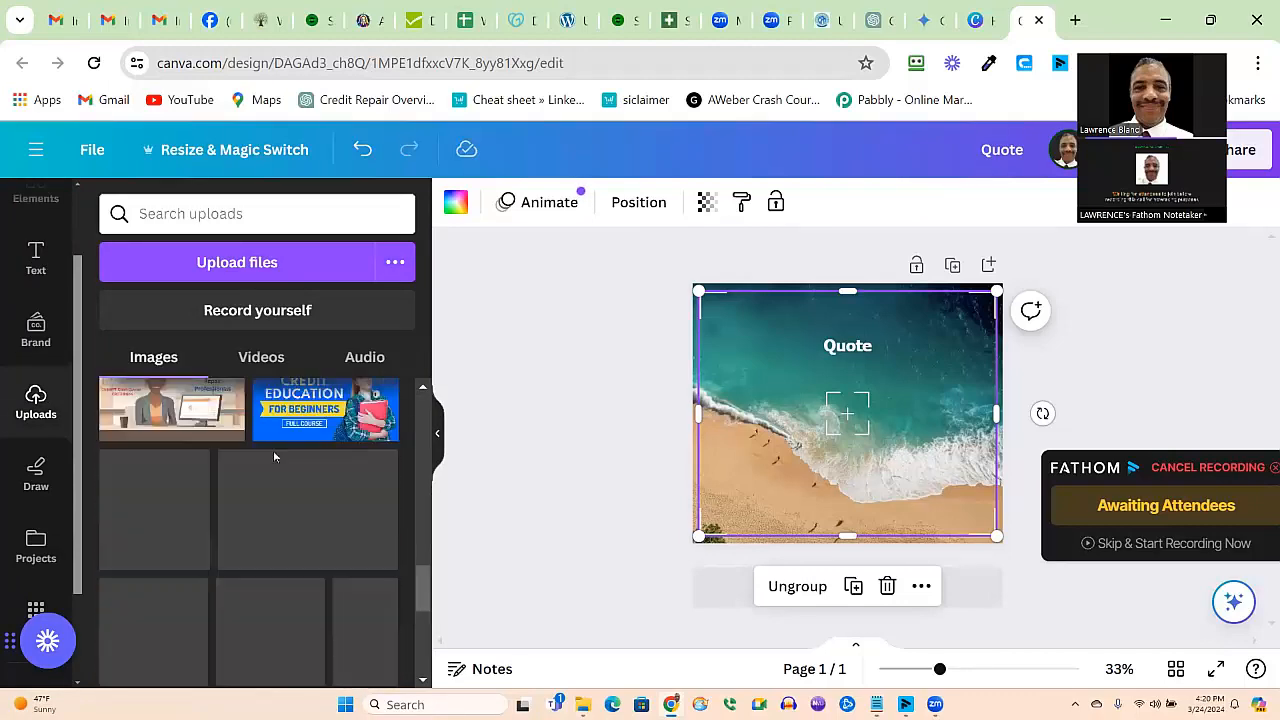
pyautogui.scroll(-4, 274, 457)
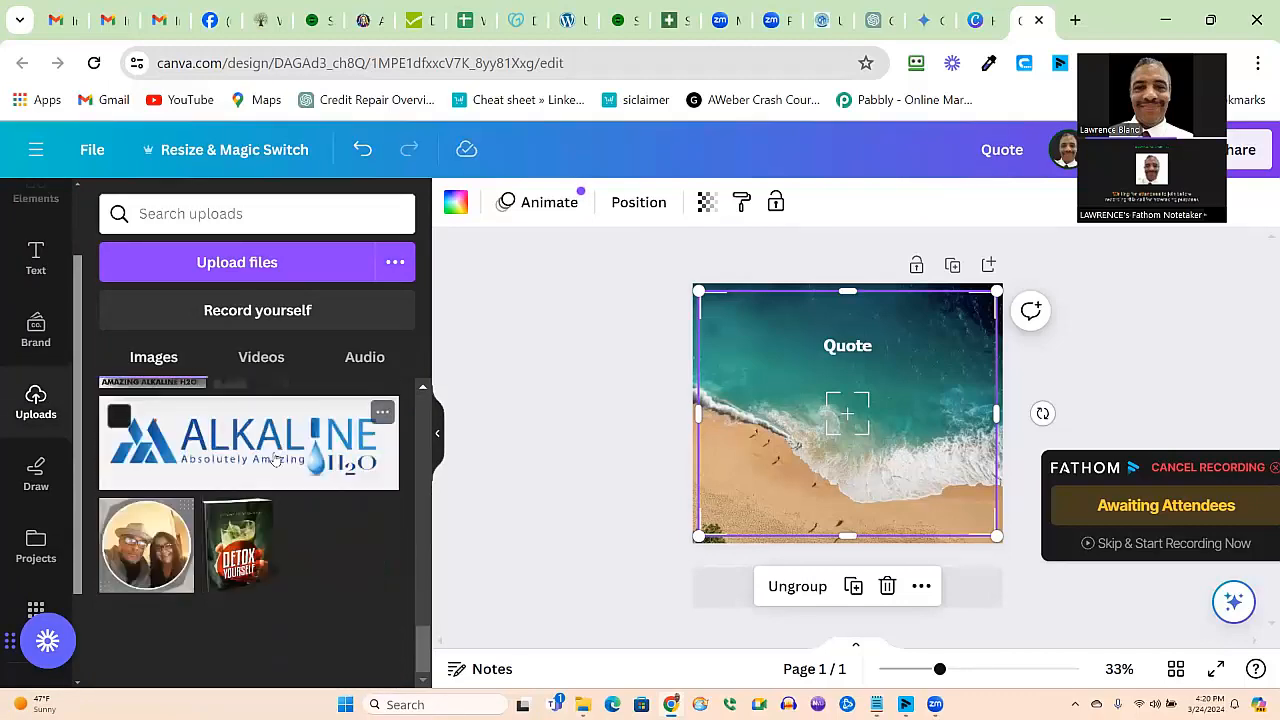
pyautogui.scroll(12, 274, 457)
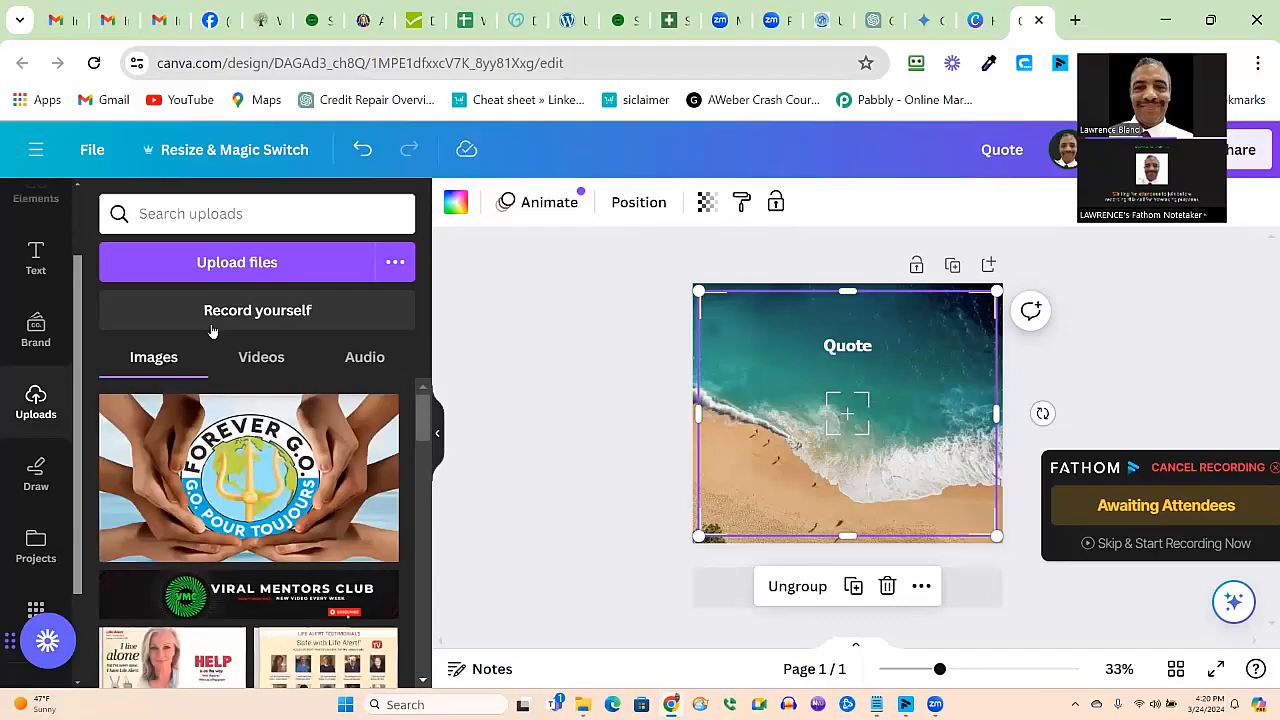
# Step: Upload the GetGoodCredit 160x160 logo file from the logos folder in A - Graphics
pyautogui.click(222, 263)
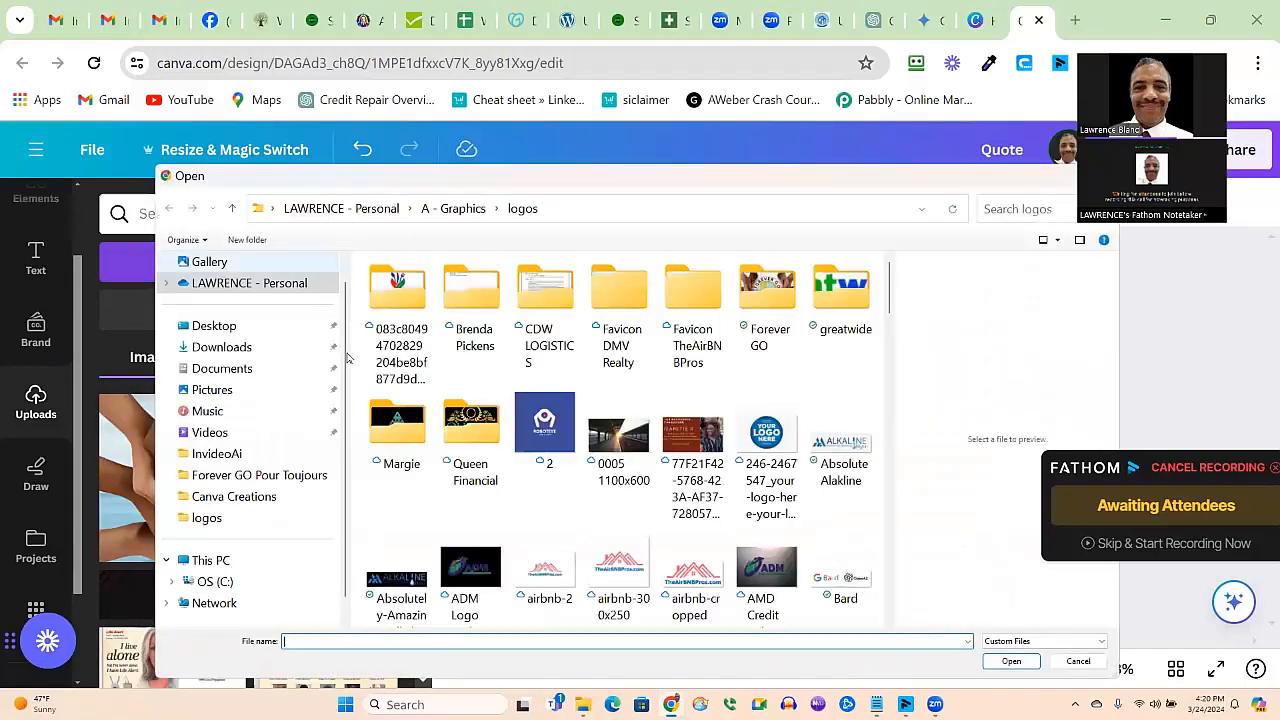
pyautogui.click(453, 208)
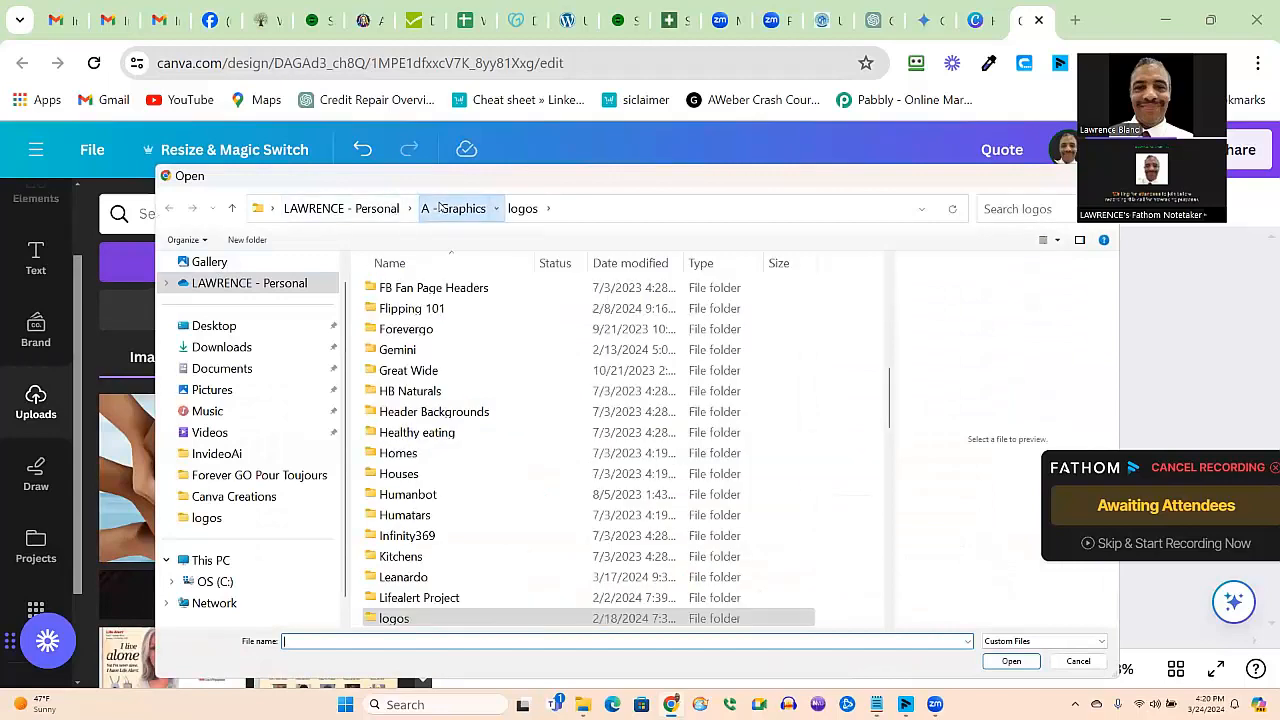
pyautogui.doubleClick(392, 619)
pyautogui.scroll(-3, 636, 567)
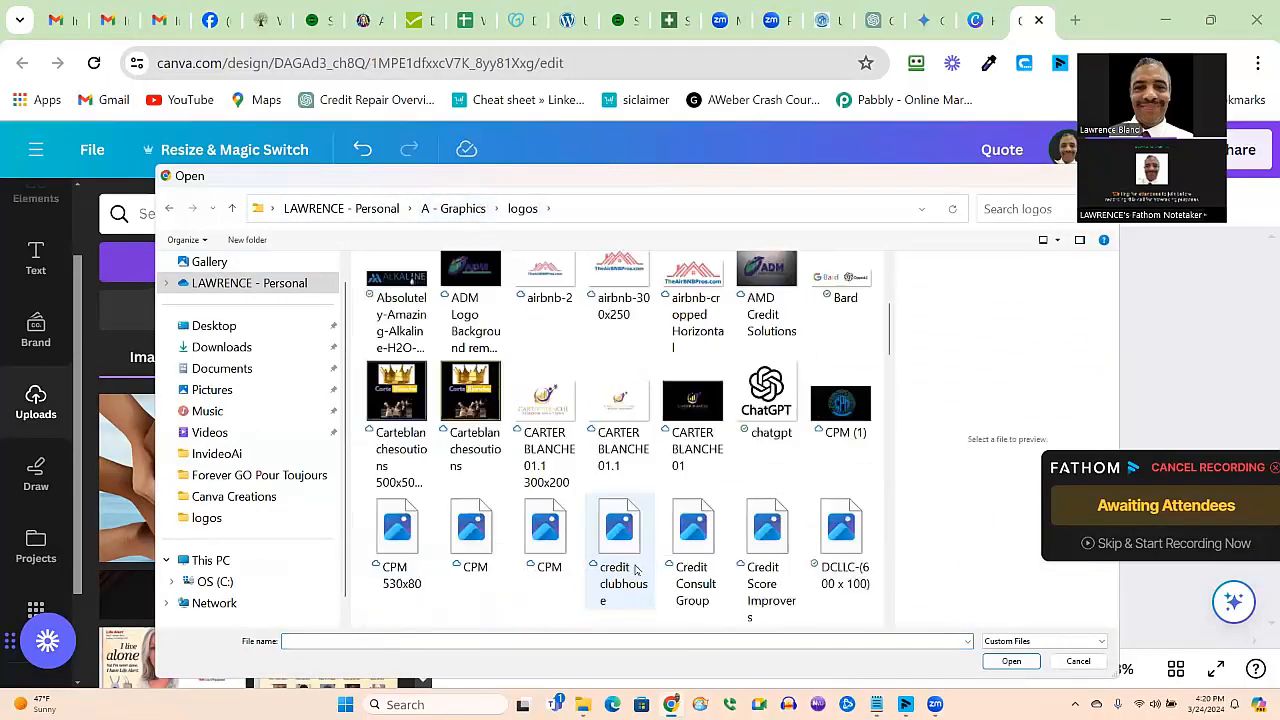
pyautogui.scroll(-5, 636, 568)
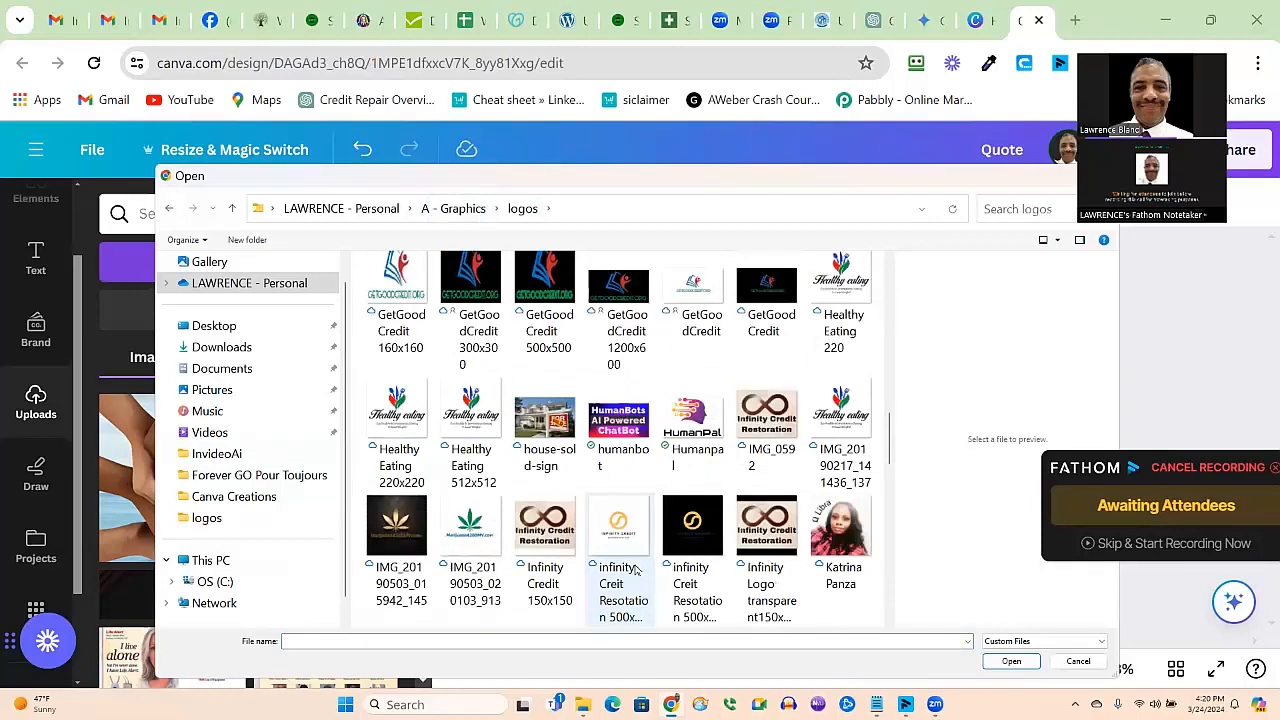
pyautogui.scroll(2, 636, 569)
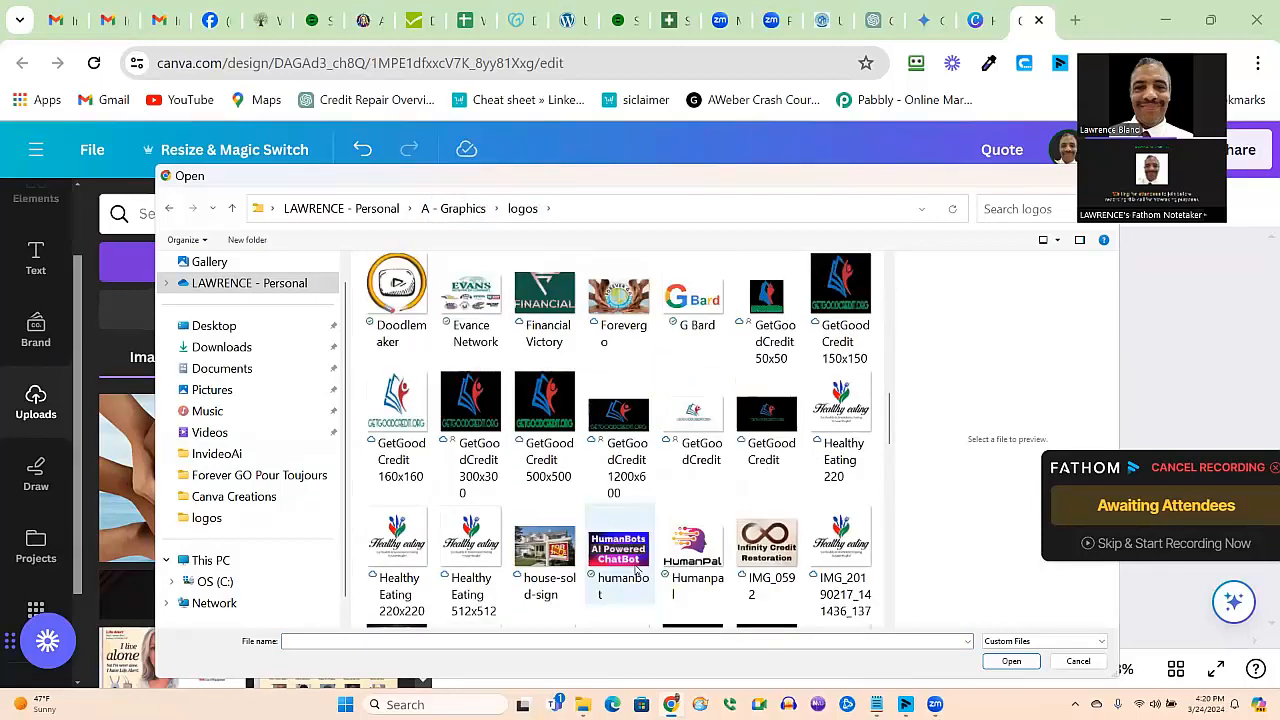
pyautogui.scroll(3, 636, 569)
pyautogui.scroll(-5, 636, 569)
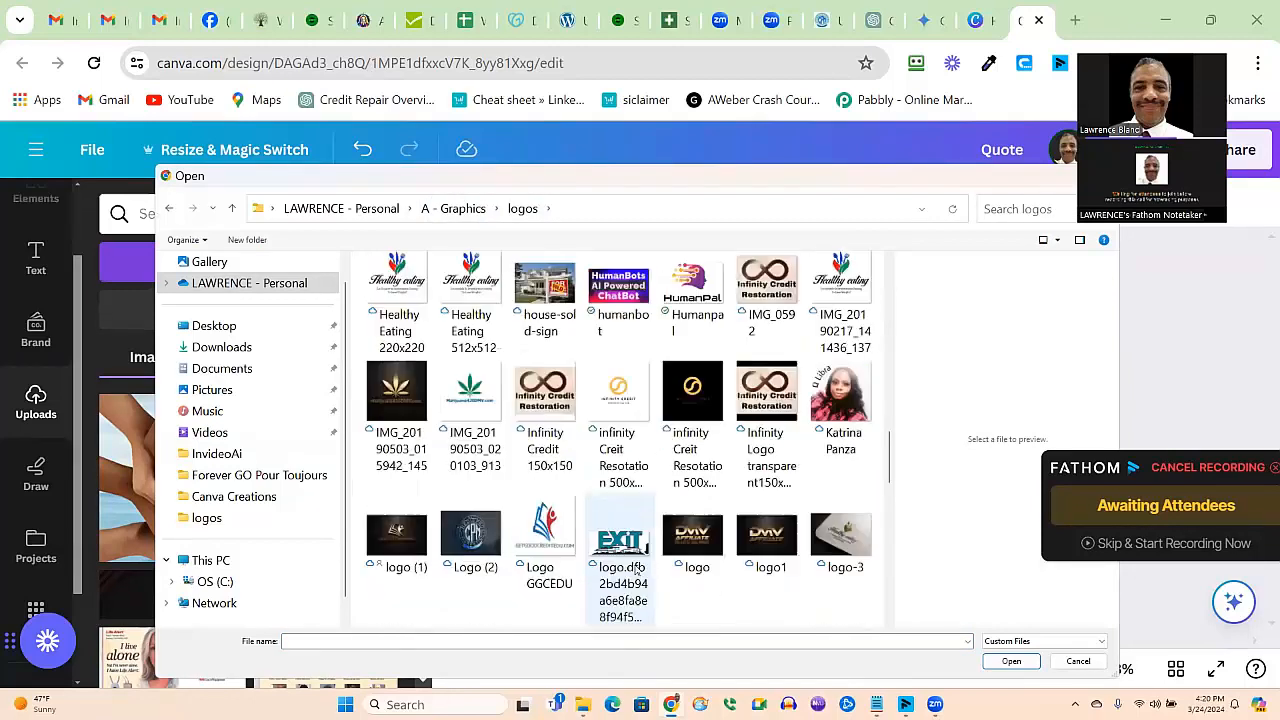
pyautogui.scroll(2, 636, 569)
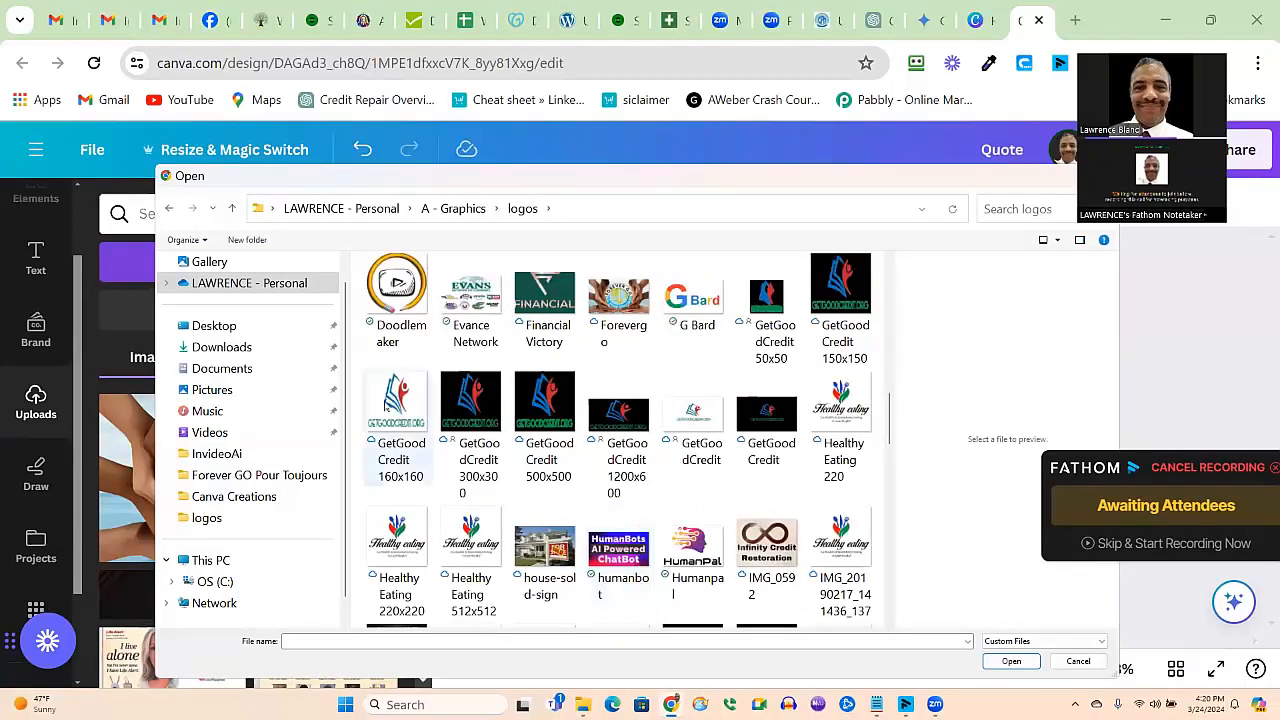
pyautogui.click(397, 410)
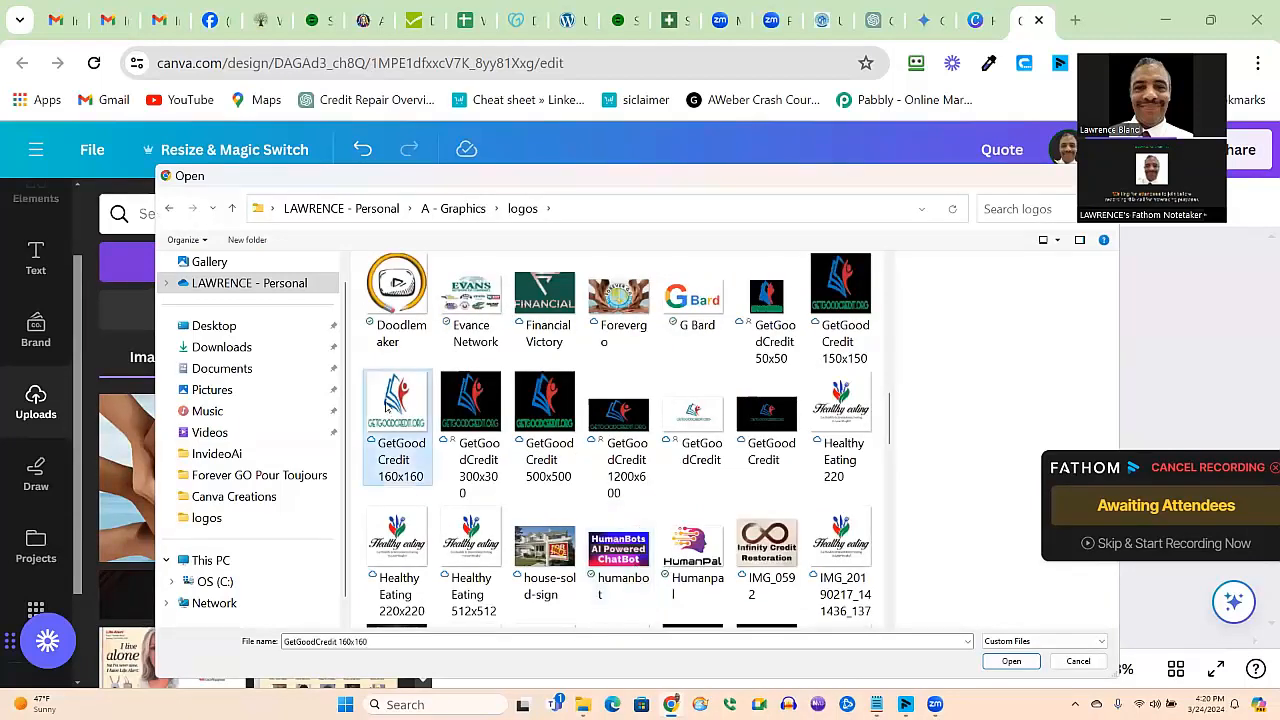
pyautogui.click(1002, 665)
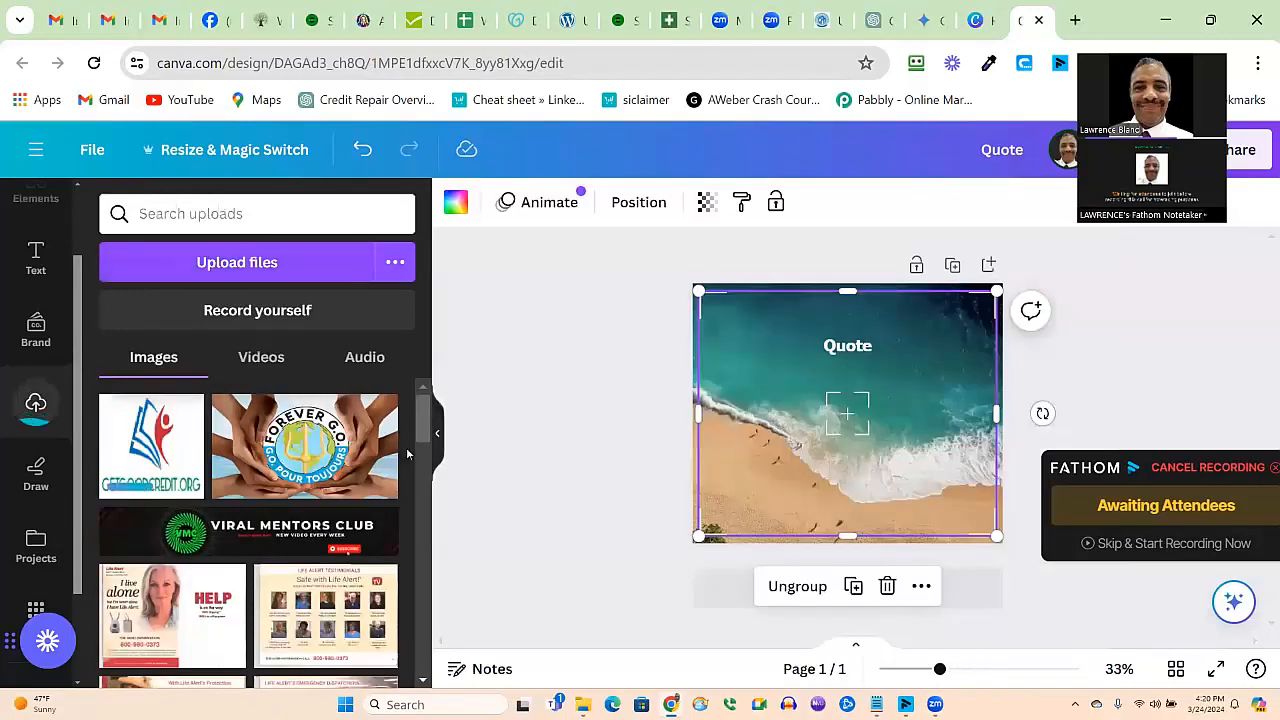
# Step: Add the uploaded GetGoodCredit logo to the post, shrink it and place it in the lower-left corner of the beach image
pyautogui.click(133, 438)
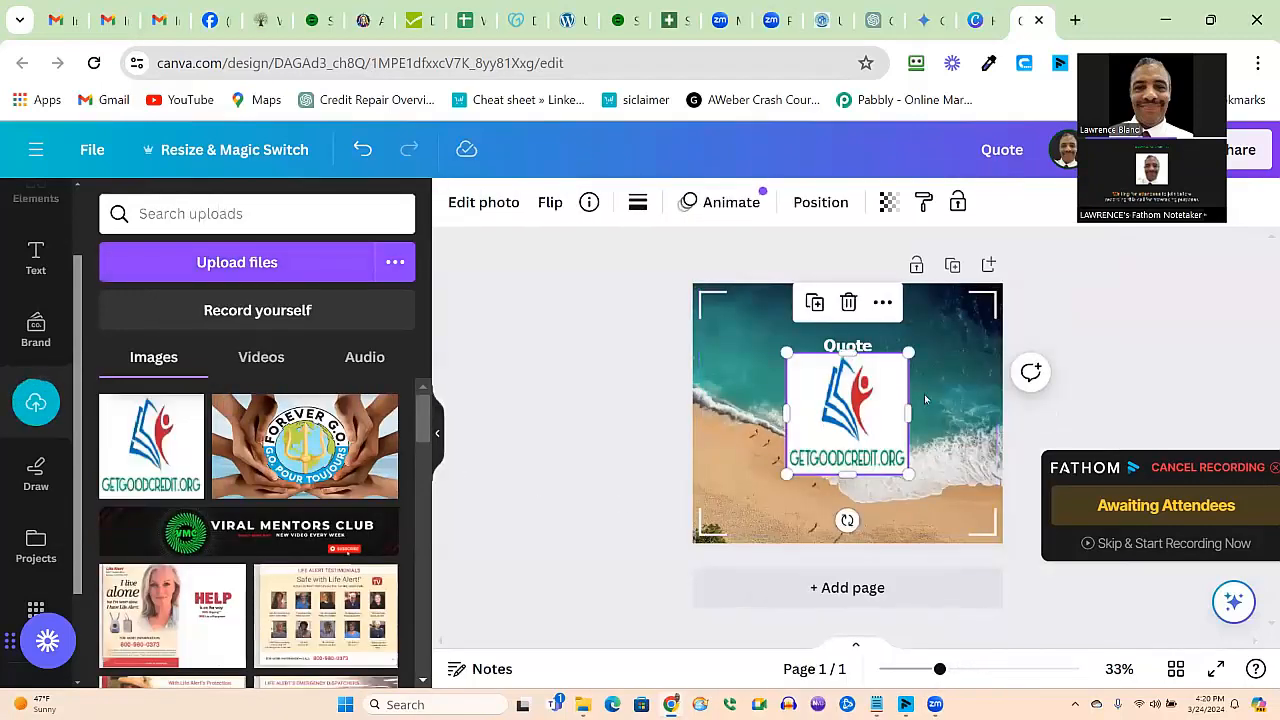
pyautogui.moveTo(787, 351); pyautogui.dragTo(710, 507)
pyautogui.click(850, 496)
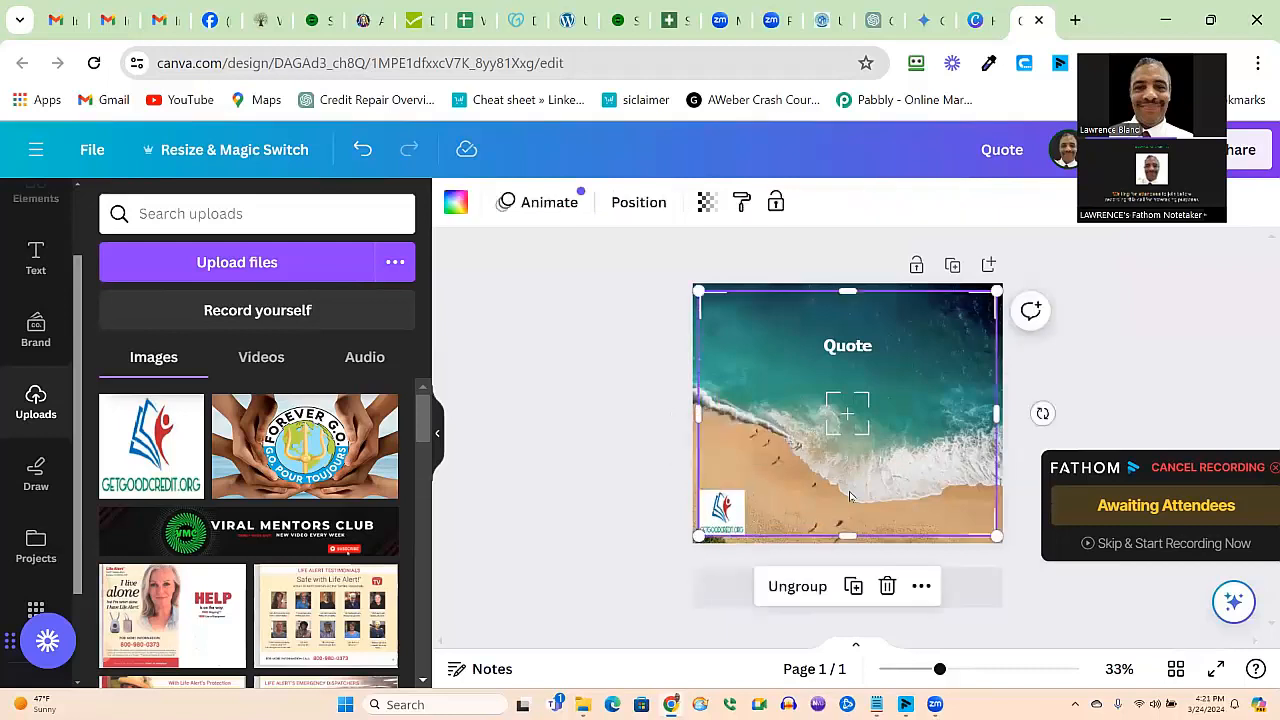
pyautogui.click(850, 346)
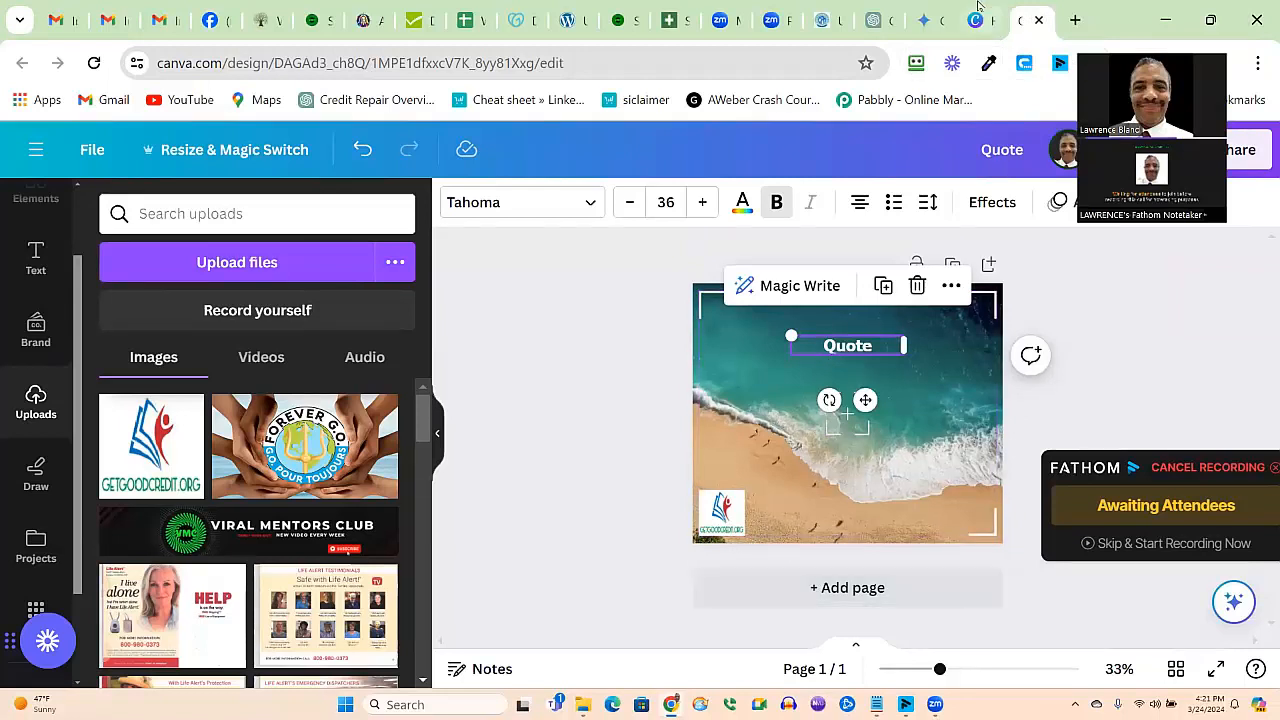
# Step: Switch to ChatGPT and write the prompt "Create 30 inspiring quote in relation to credit education and repair."
pyautogui.click(924, 20)
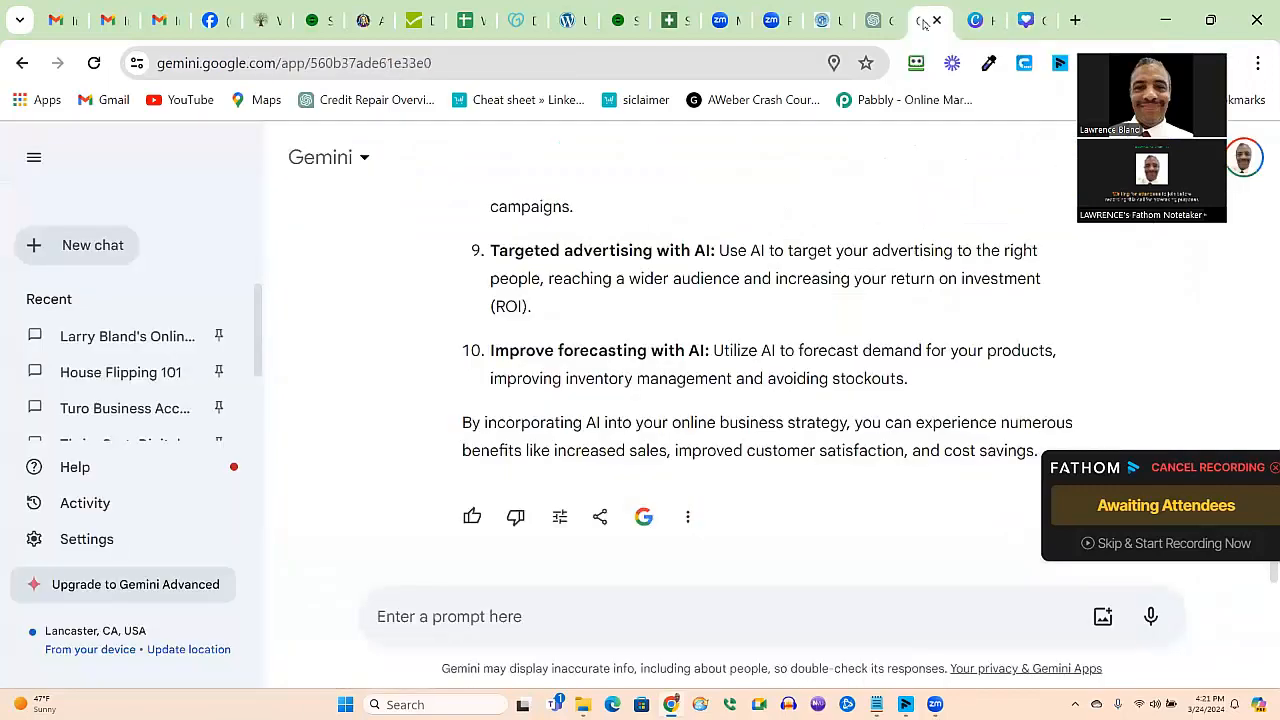
pyautogui.click(868, 20)
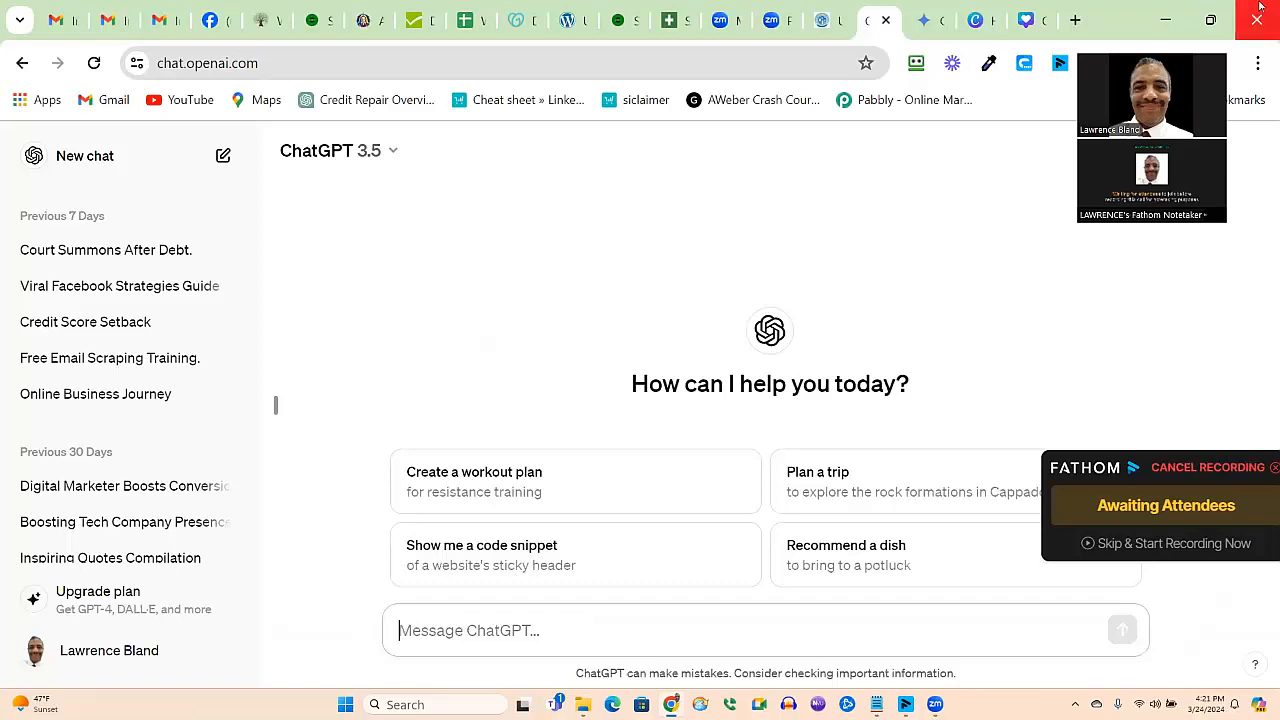
pyautogui.write('Create ')
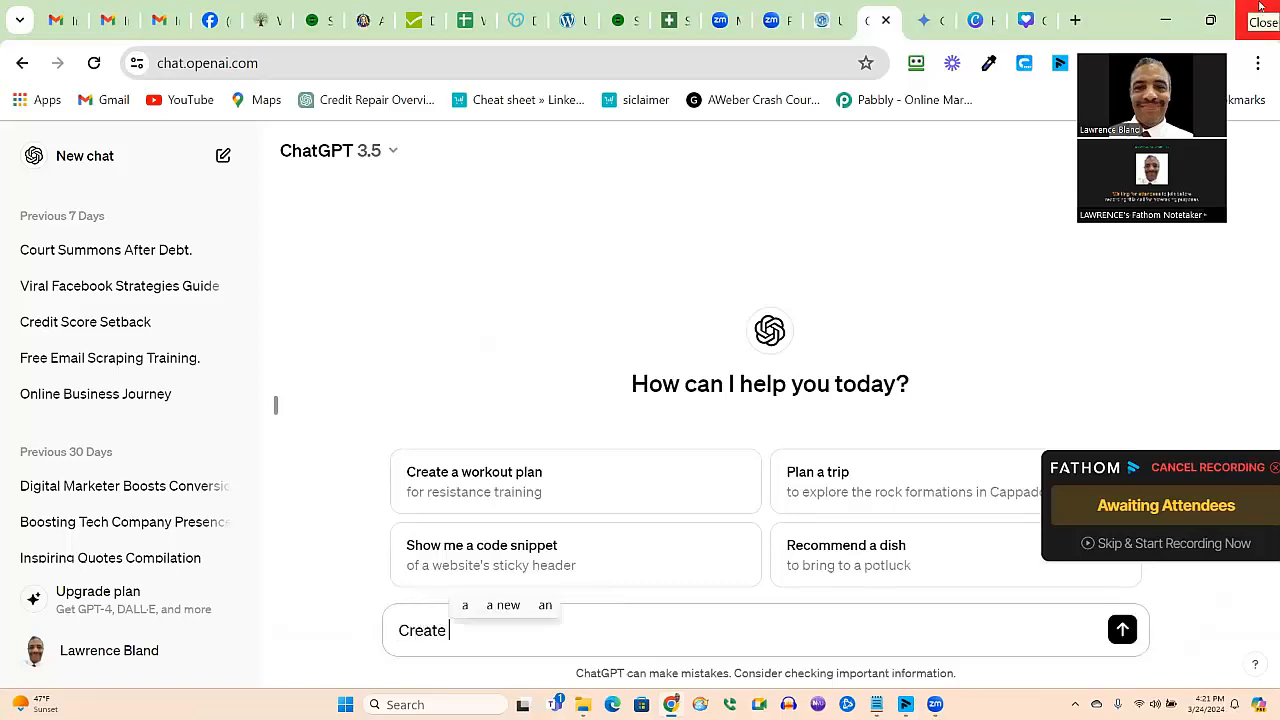
pyautogui.write('30 ')
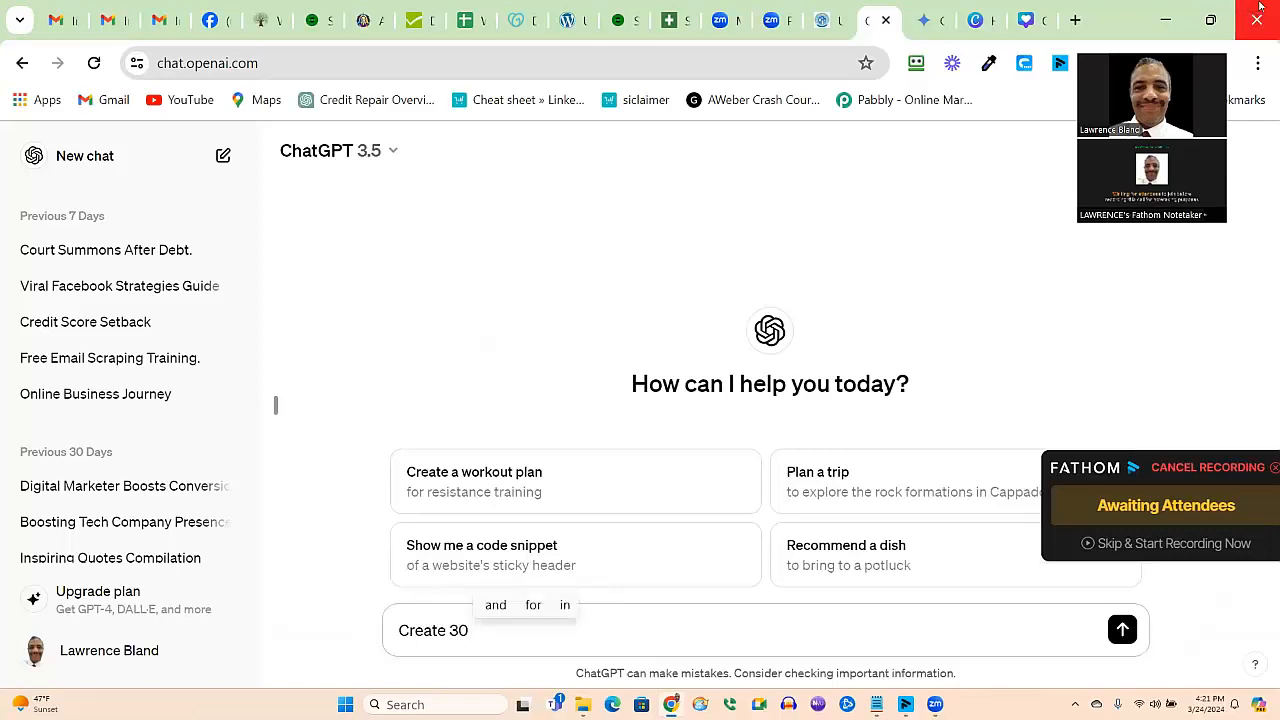
pyautogui.write('In')
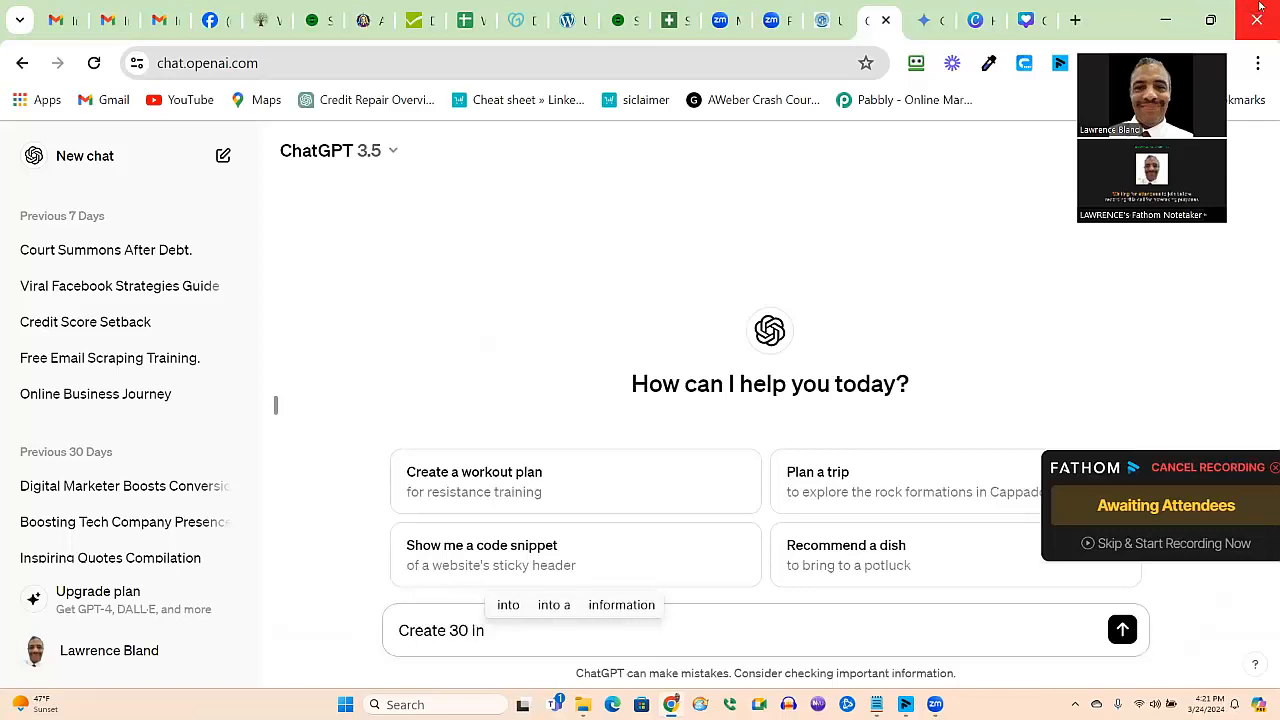
pyautogui.write('spiring ')
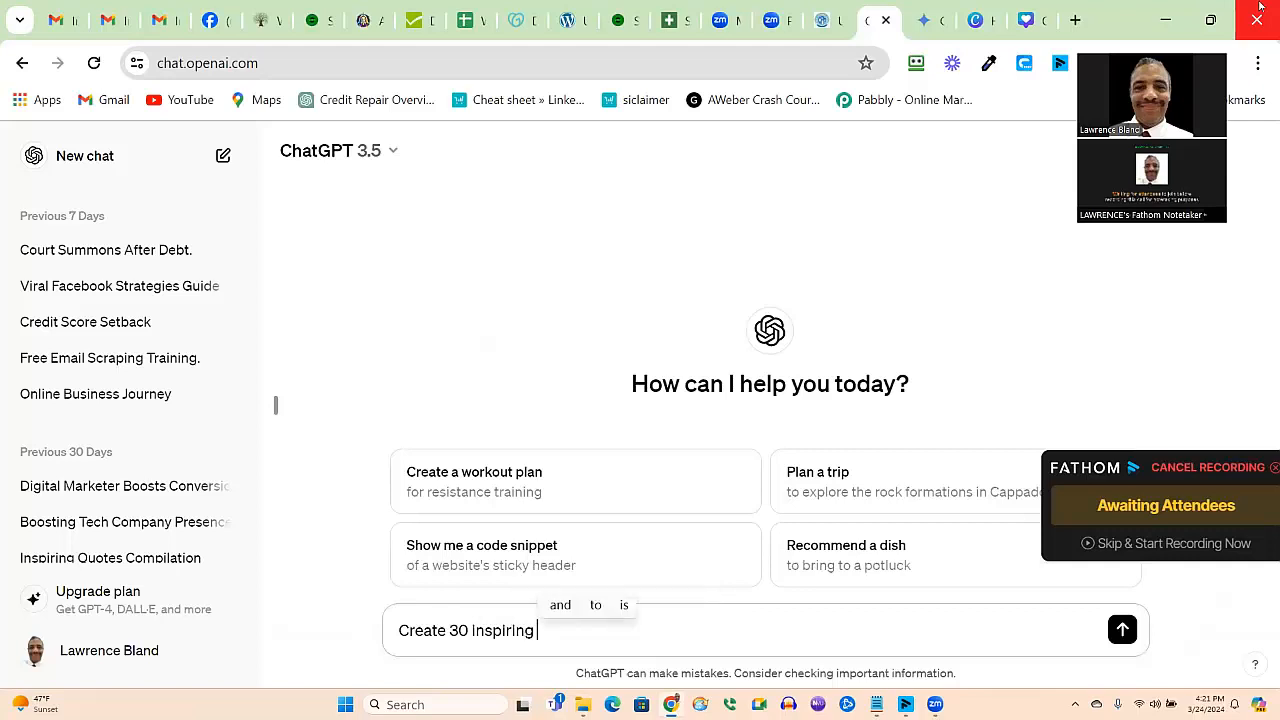
pyautogui.write('quote ')
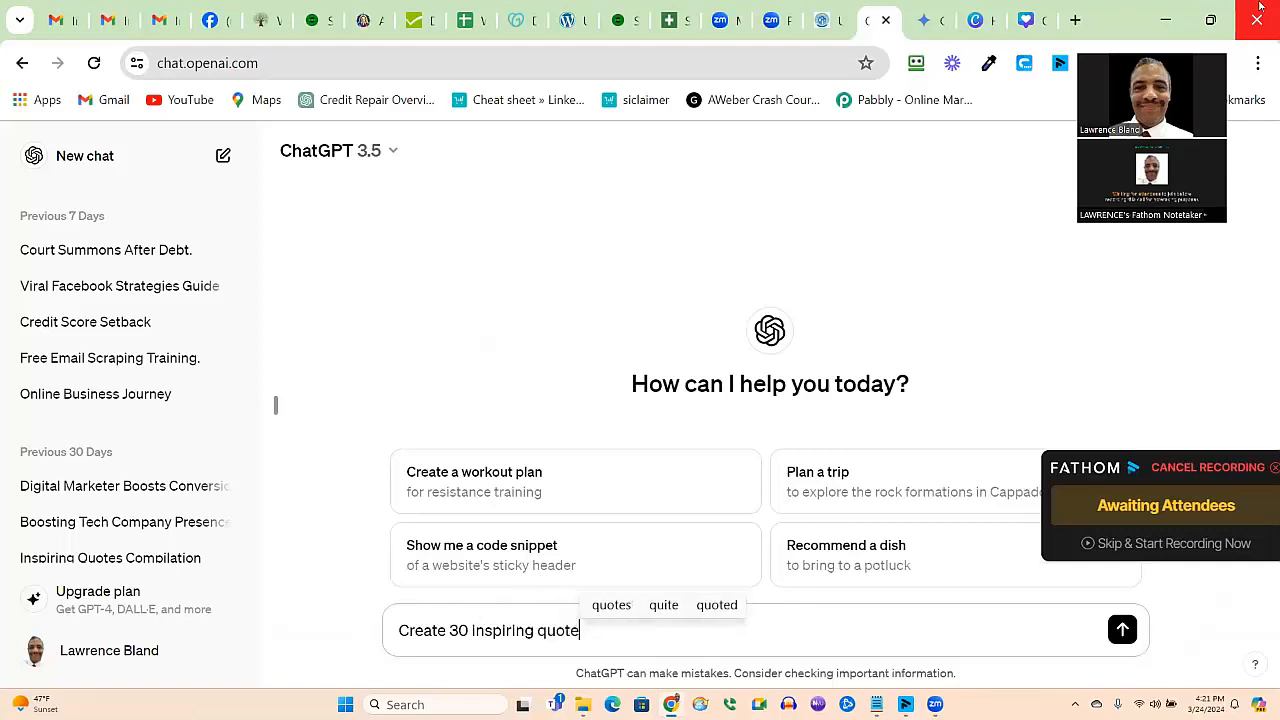
pyautogui.write('in rela')
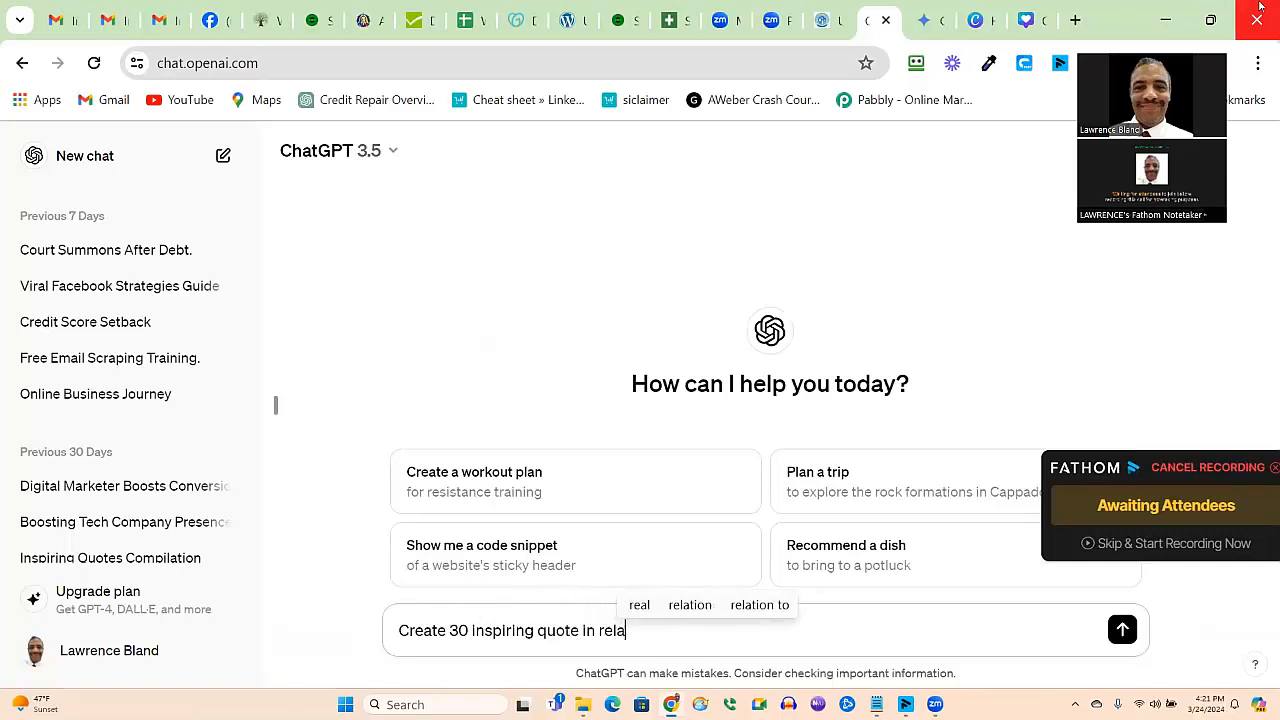
pyautogui.write('tion to')
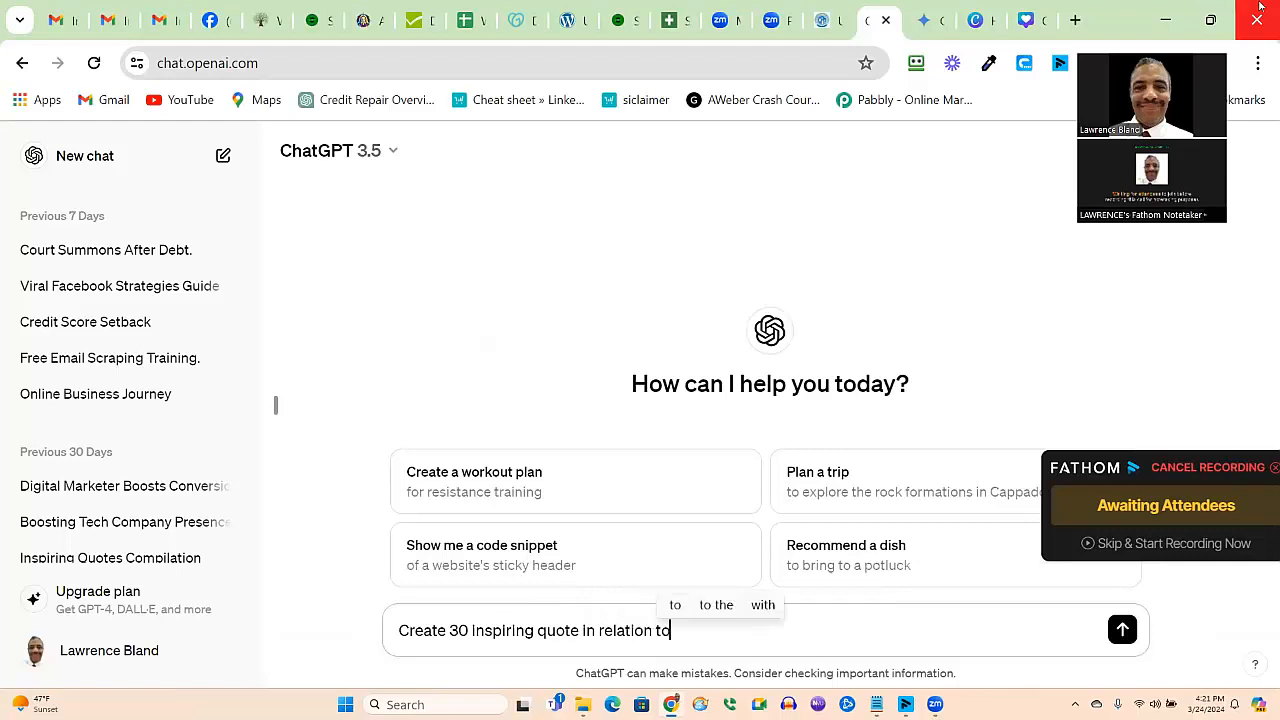
pyautogui.write('red')
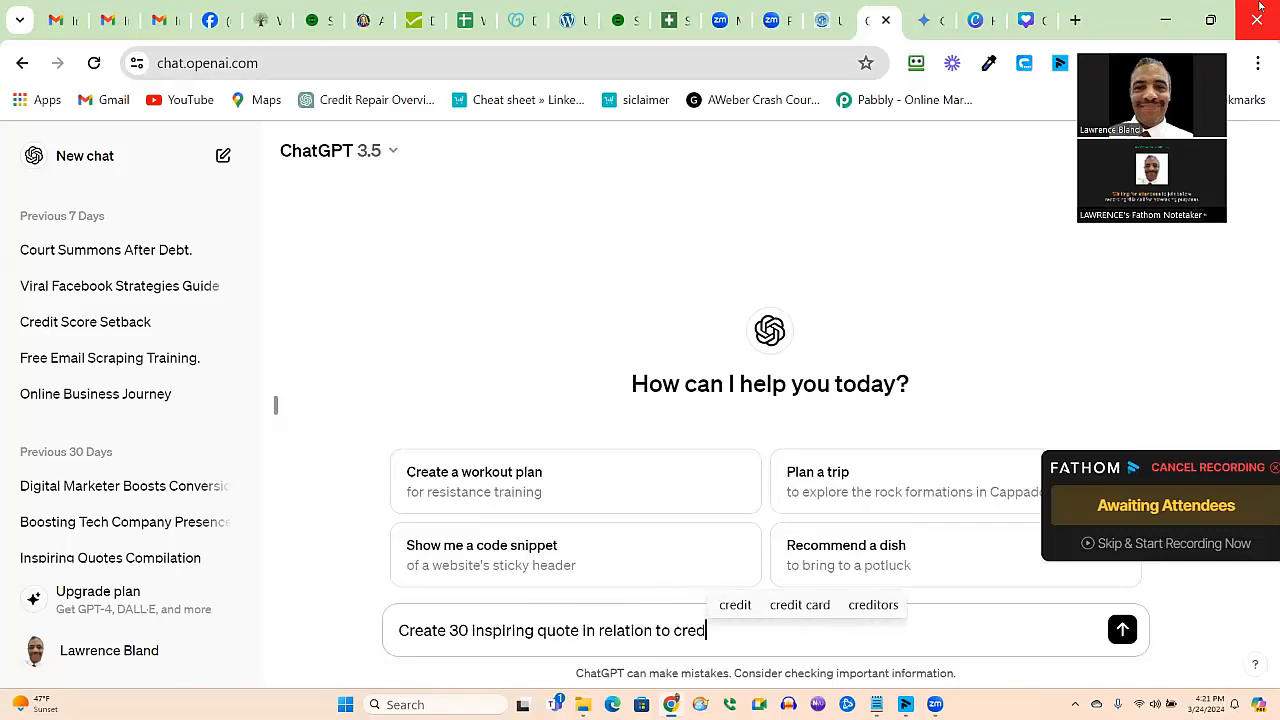
pyautogui.write('it educa')
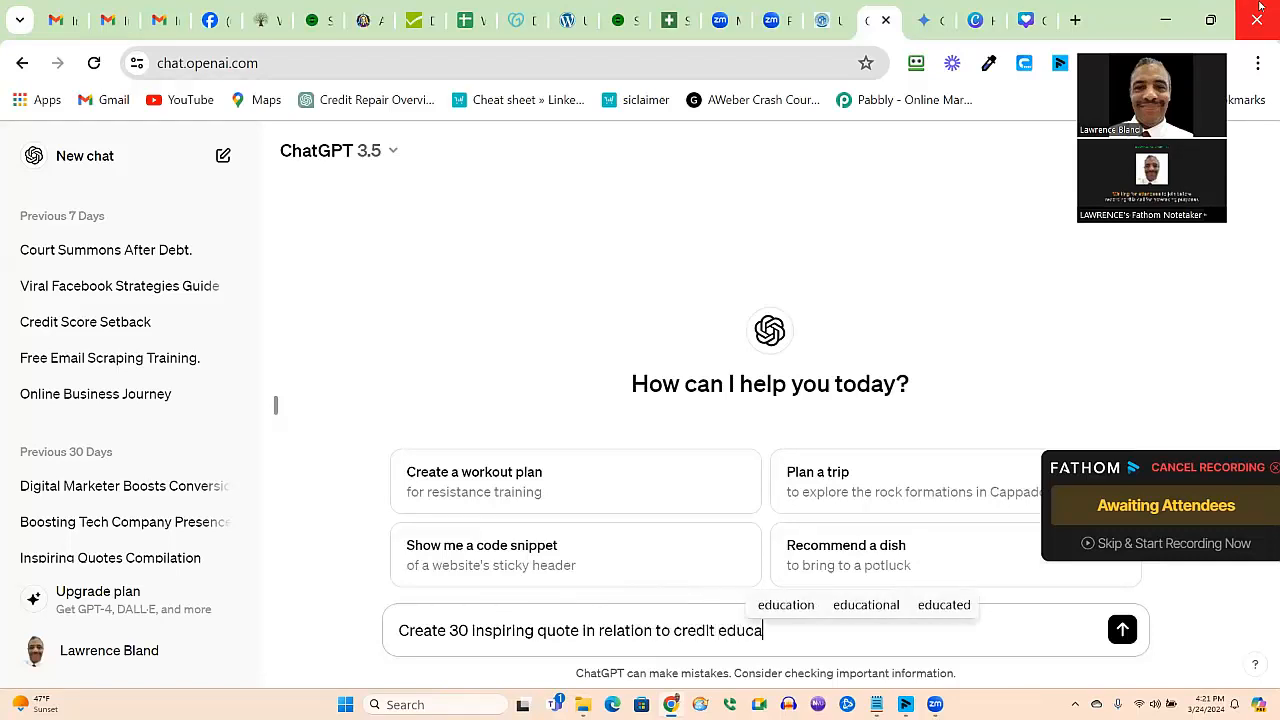
pyautogui.write('tion and ')
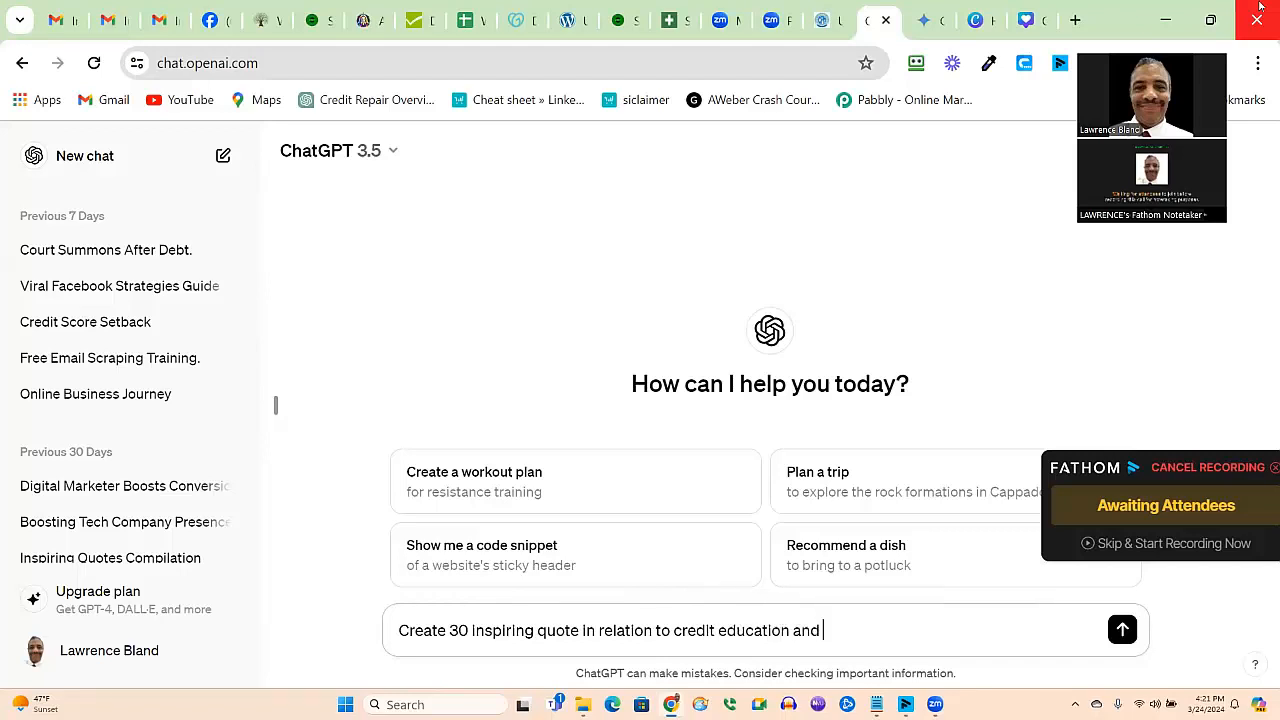
pyautogui.write('repair.')
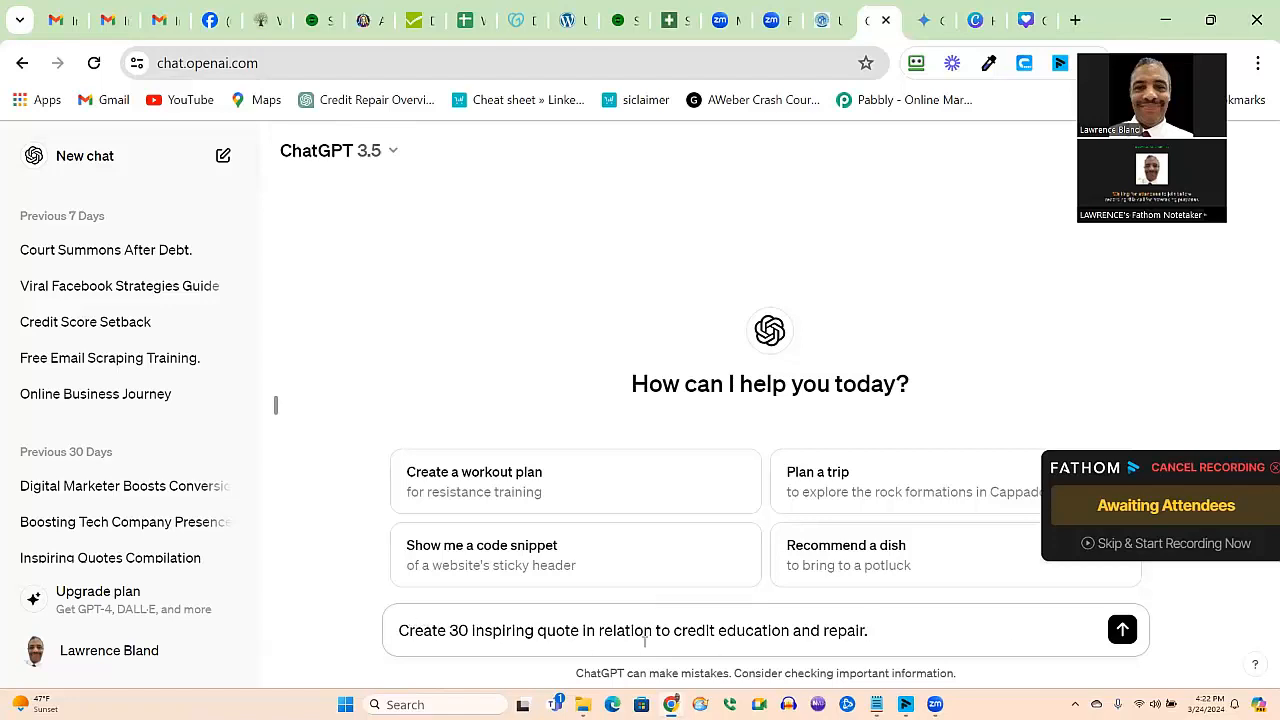
# Step: Correct "quote" to "quotes" in the prompt and submit it
pyautogui.click(579, 631)
pyautogui.write('s')
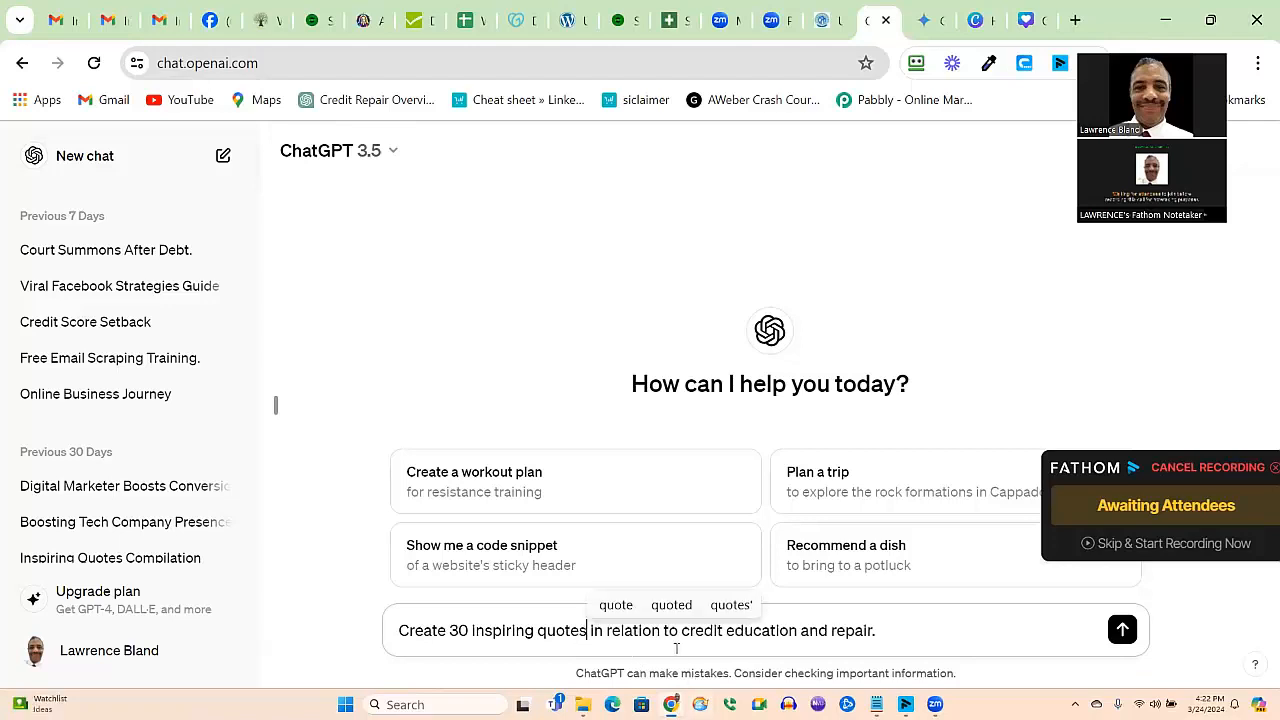
pyautogui.click(923, 629)
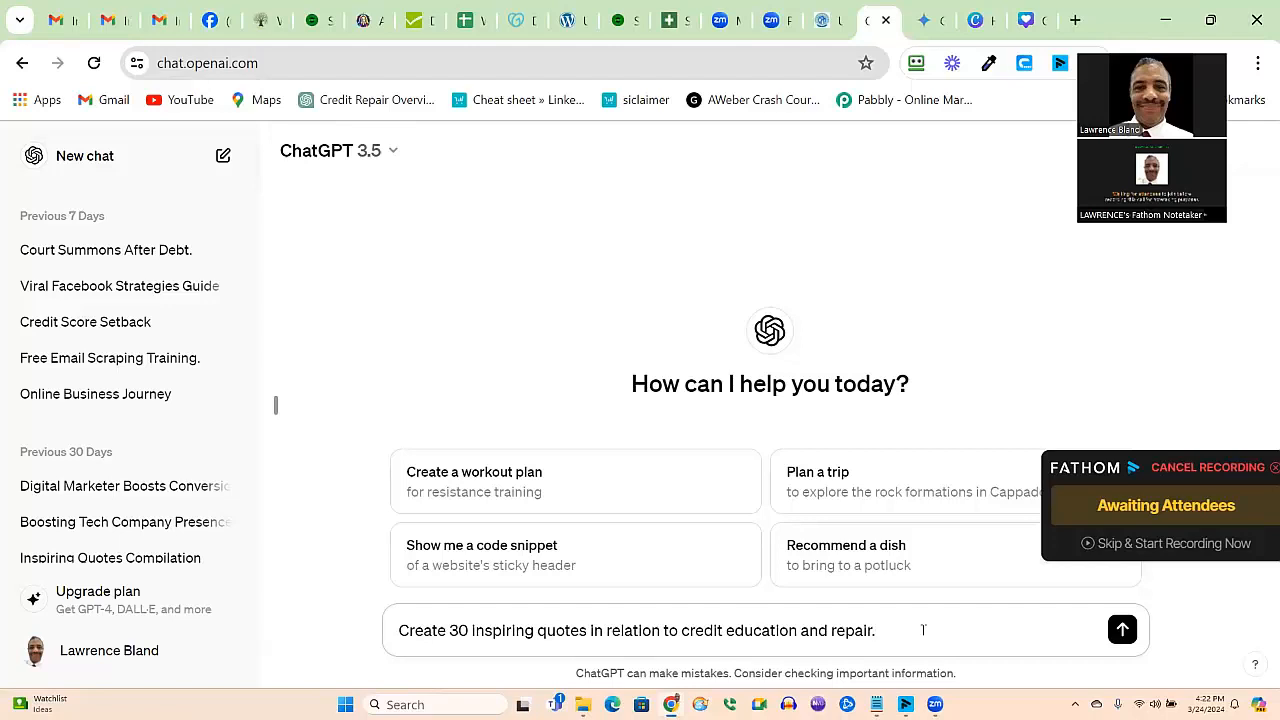
pyautogui.press('Return')
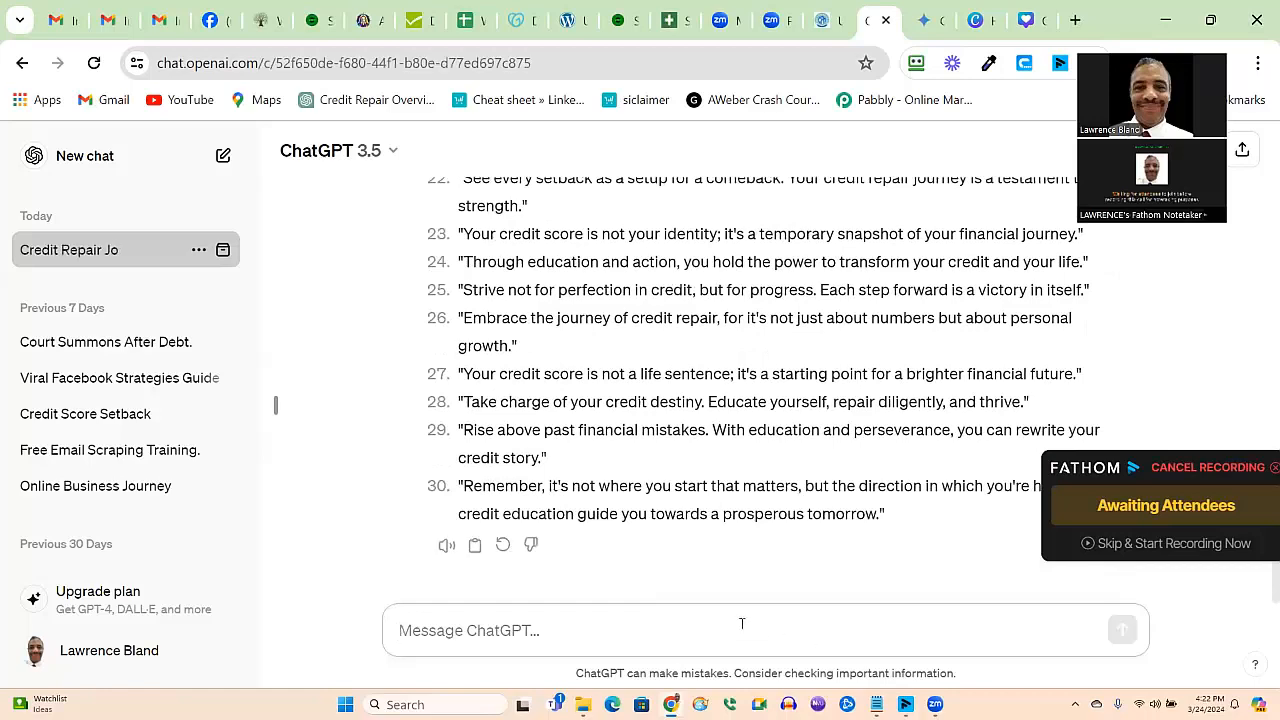
# Step: Copy all 30 generated quotes from the ChatGPT reply, from the first through the last
pyautogui.scroll(15, 682, 447)
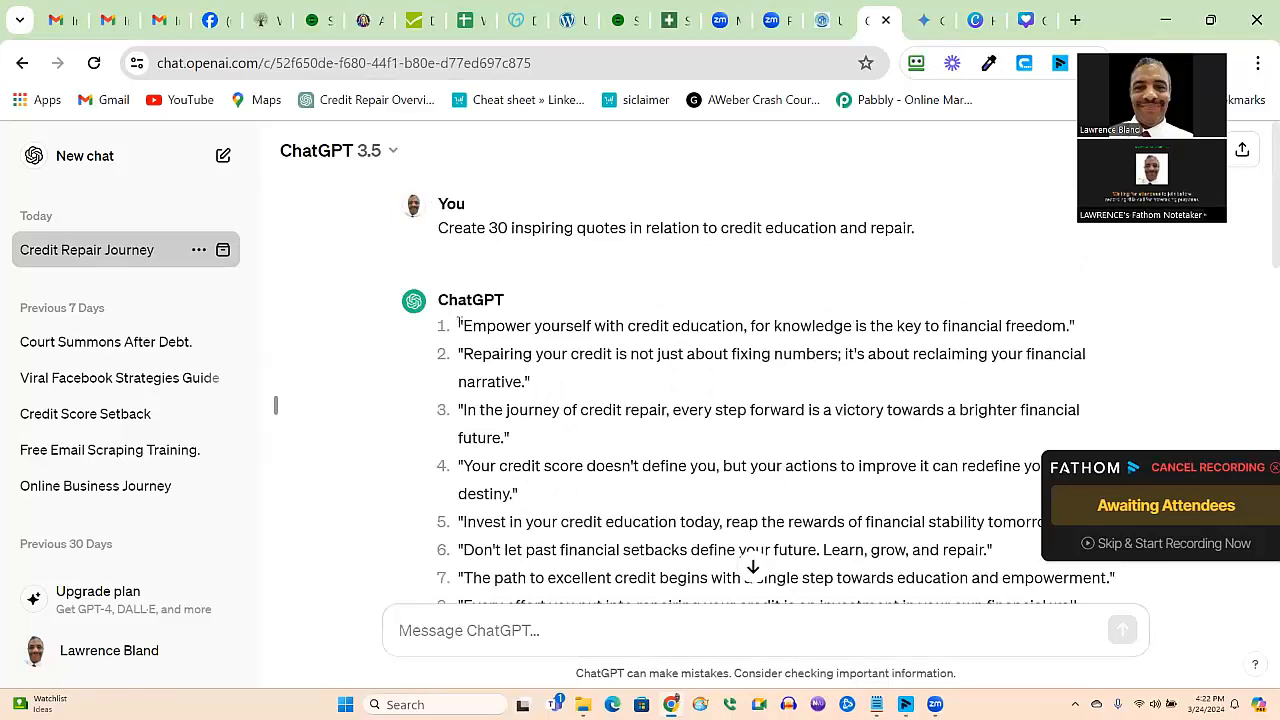
pyautogui.moveTo(457, 326); pyautogui.dragTo(624, 603)
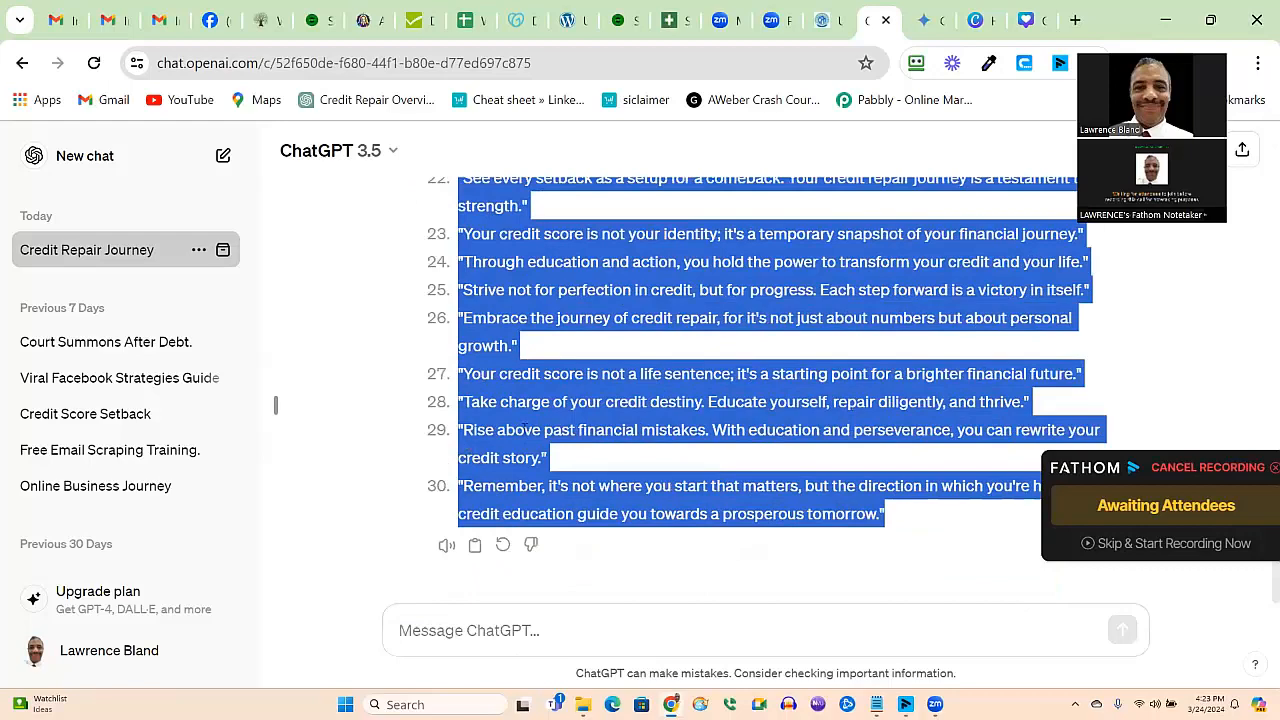
pyautogui.rightClick(520, 202)
pyautogui.click(548, 223)
pyautogui.moveTo(1150, 60); pyautogui.dragTo(105, 72)
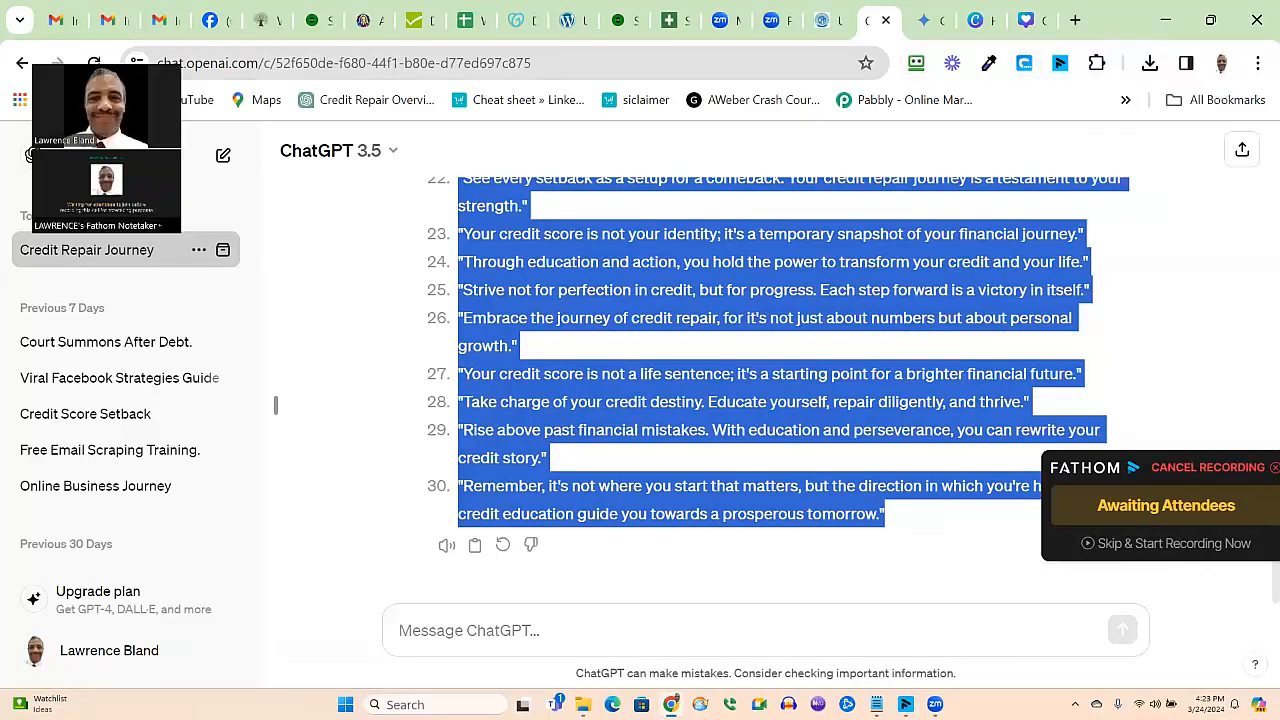
# Step: Switch back to the Quote design in Canva and open the Bulk create tool
pyautogui.click(972, 20)
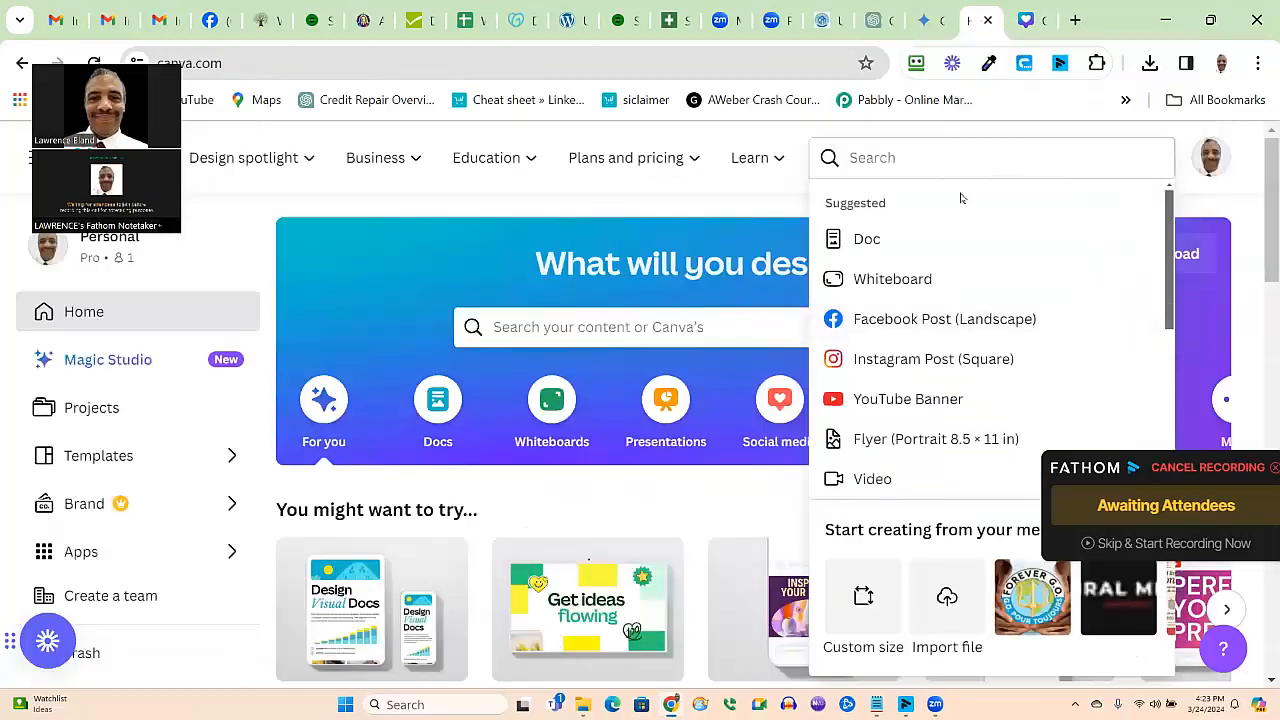
pyautogui.click(1024, 26)
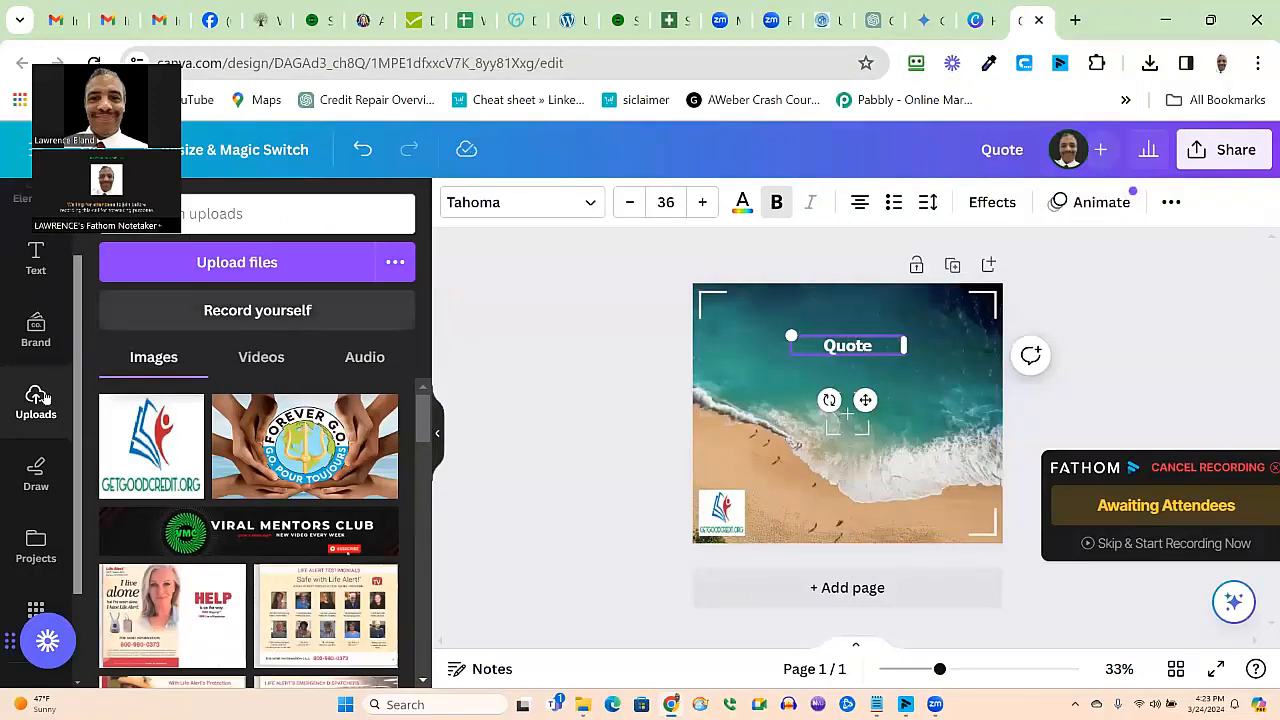
pyautogui.scroll(-1, 20, 467)
pyautogui.scroll(-1, 20, 467)
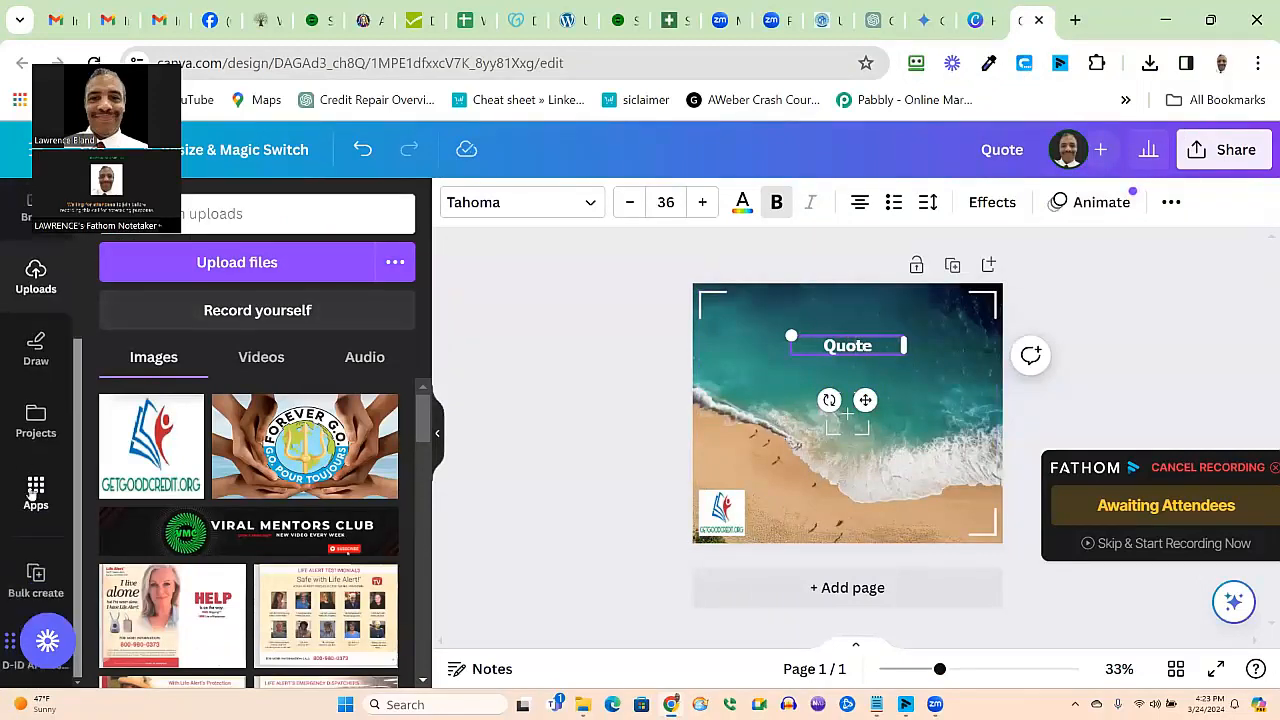
pyautogui.click(30, 566)
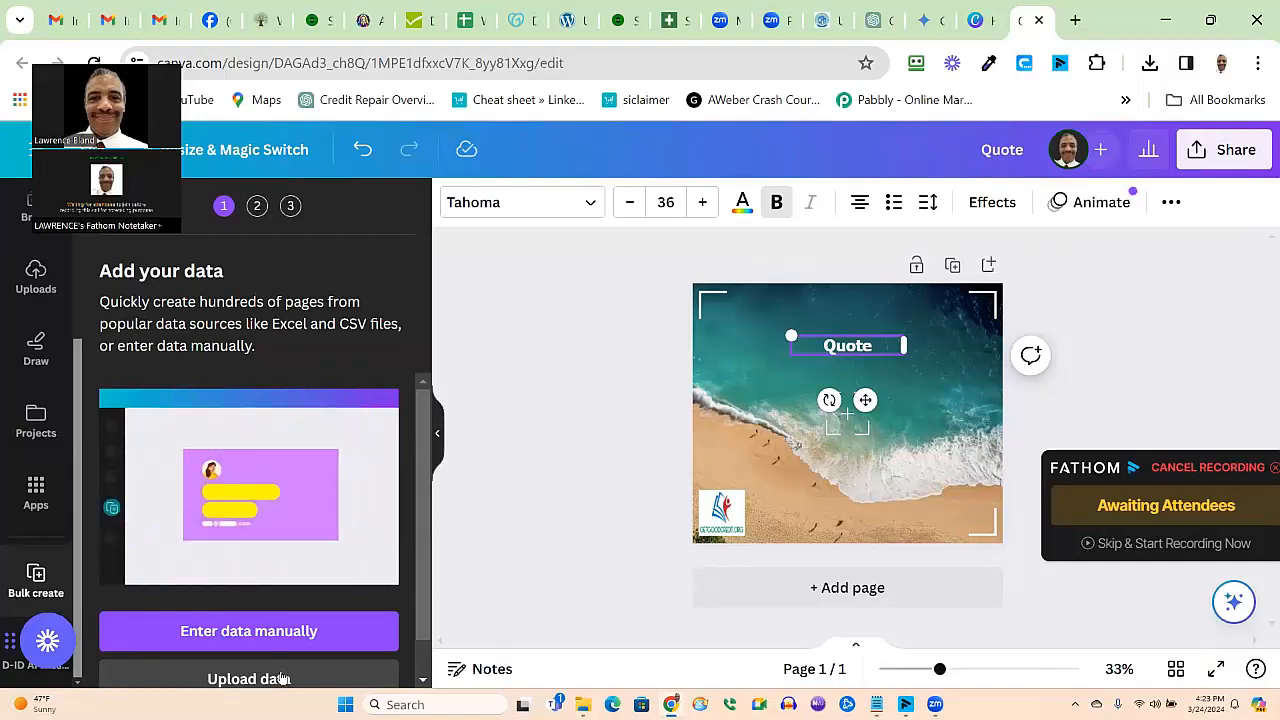
# Step: Enter the bulk data manually, pasting the copied quotes into the Name column from row 1 down
pyautogui.click(222, 628)
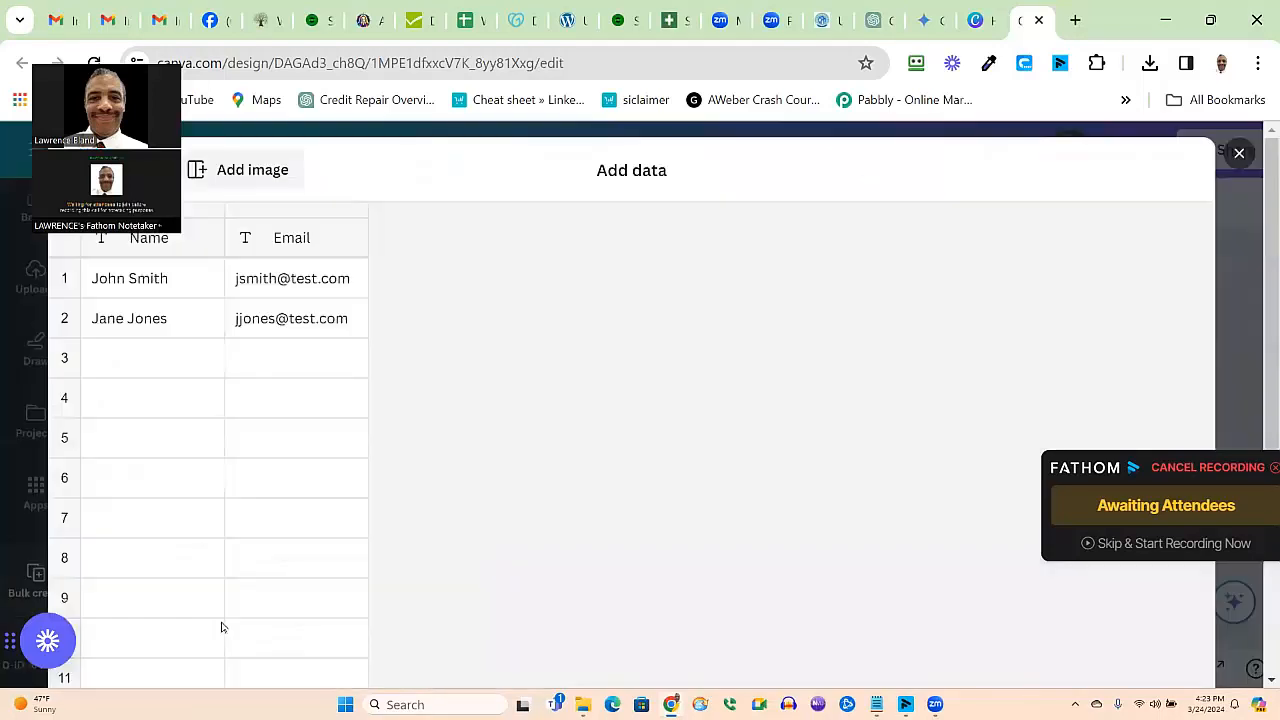
pyautogui.click(112, 280)
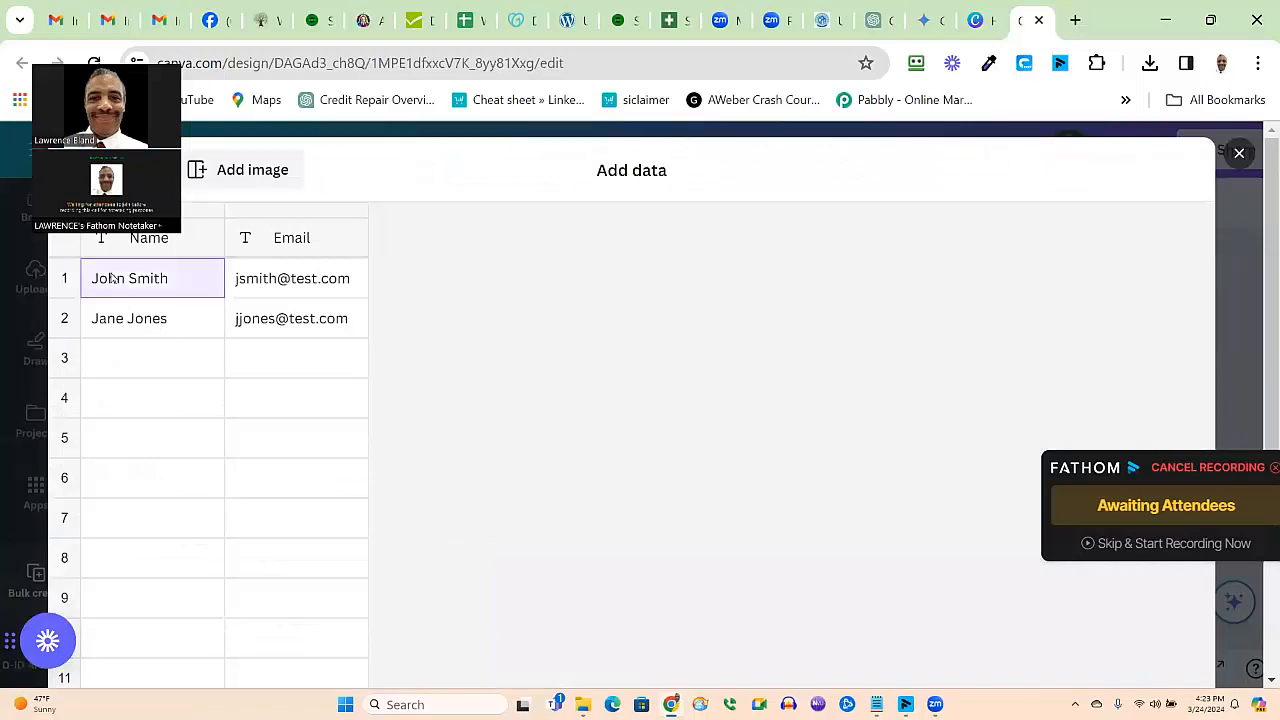
pyautogui.rightClick(112, 279)
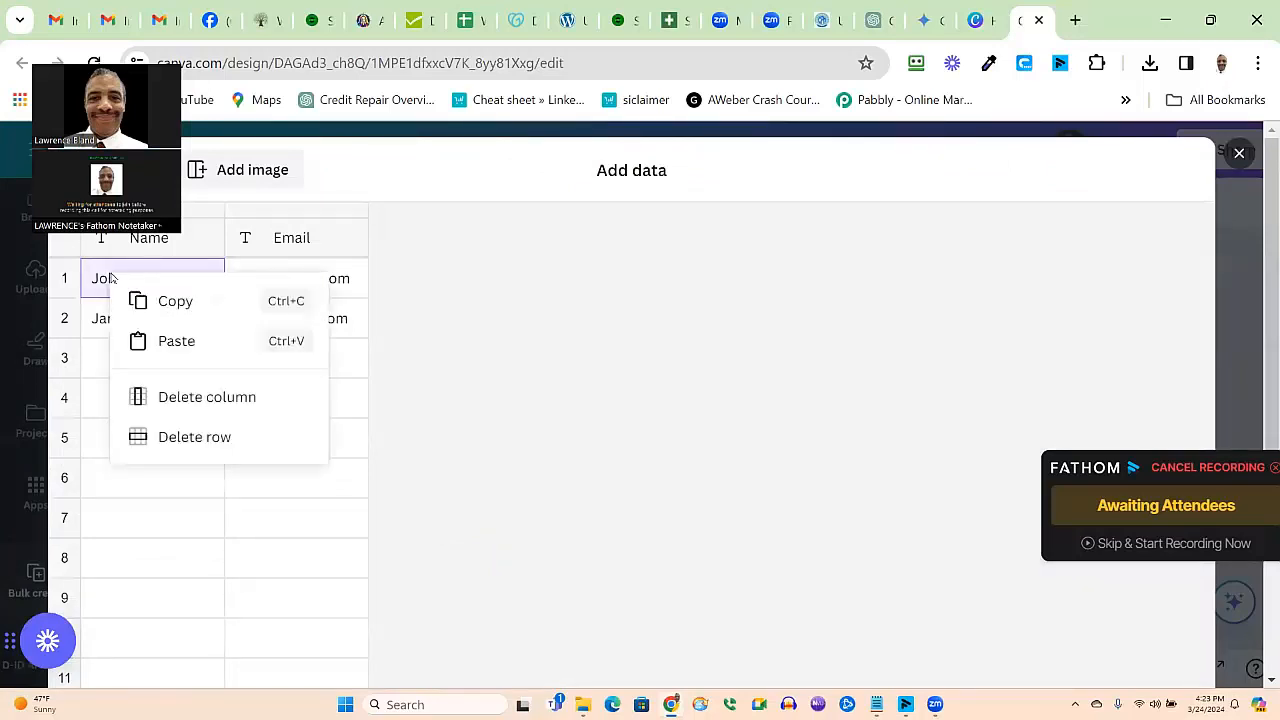
pyautogui.click(166, 340)
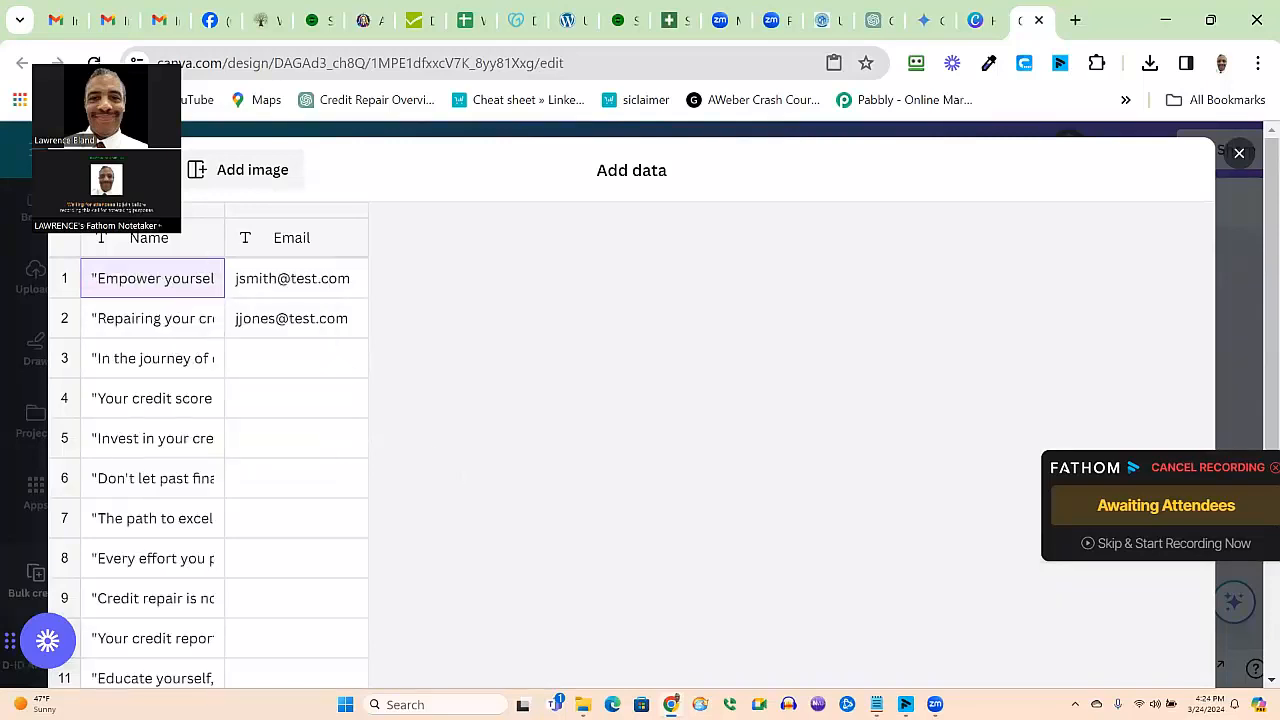
# Step: Delete the Email column from the data table and finish adding the data
pyautogui.rightClick(303, 241)
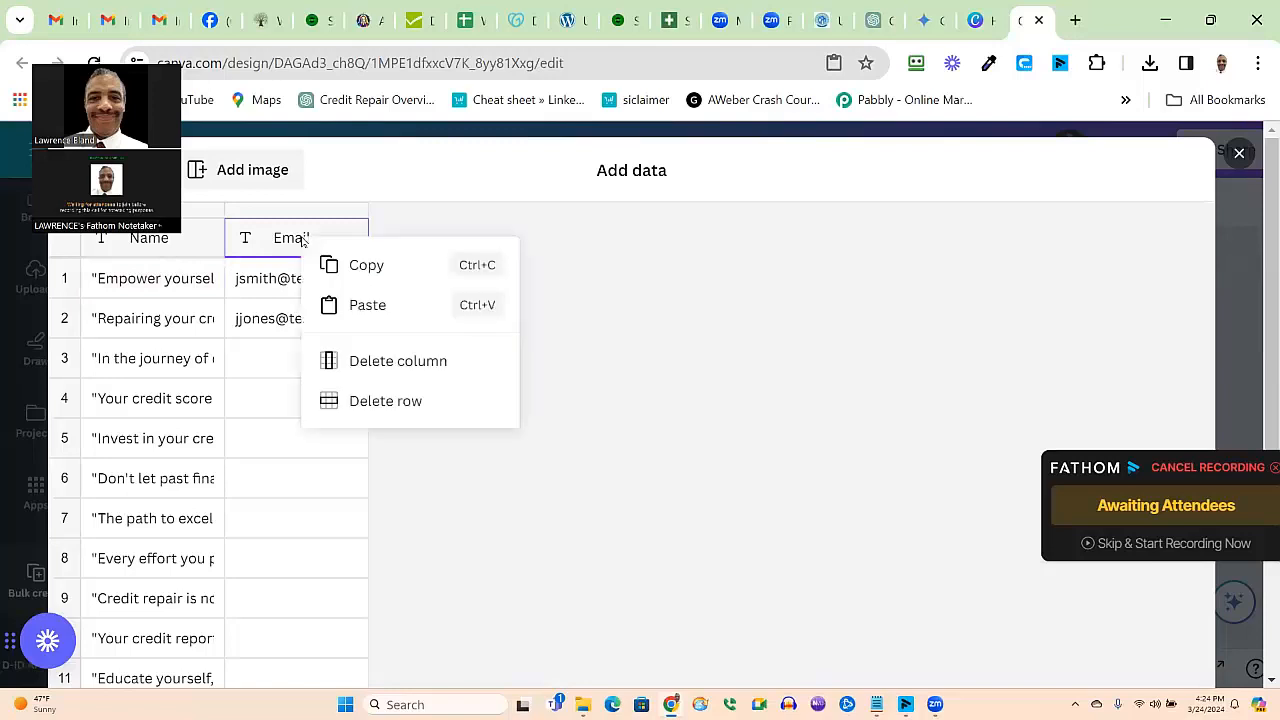
pyautogui.click(390, 362)
pyautogui.scroll(-1, 741, 443)
pyautogui.scroll(-8, 741, 443)
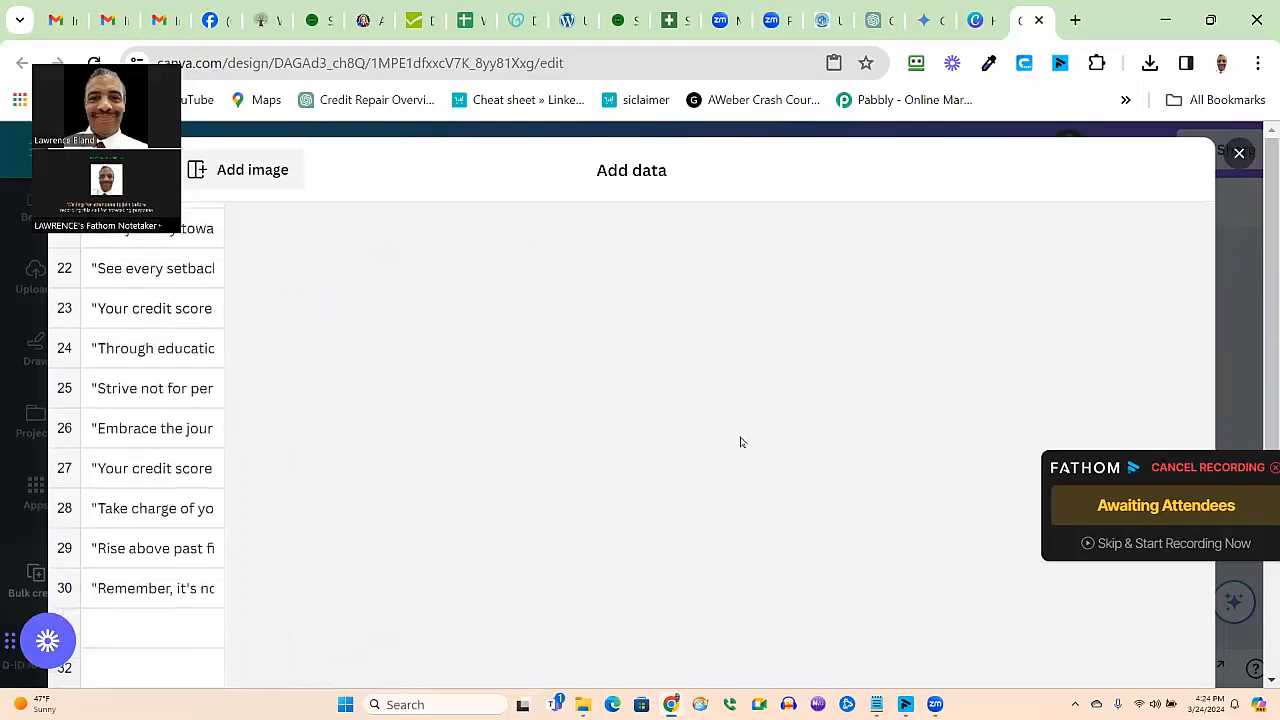
pyautogui.scroll(-2, 753, 403)
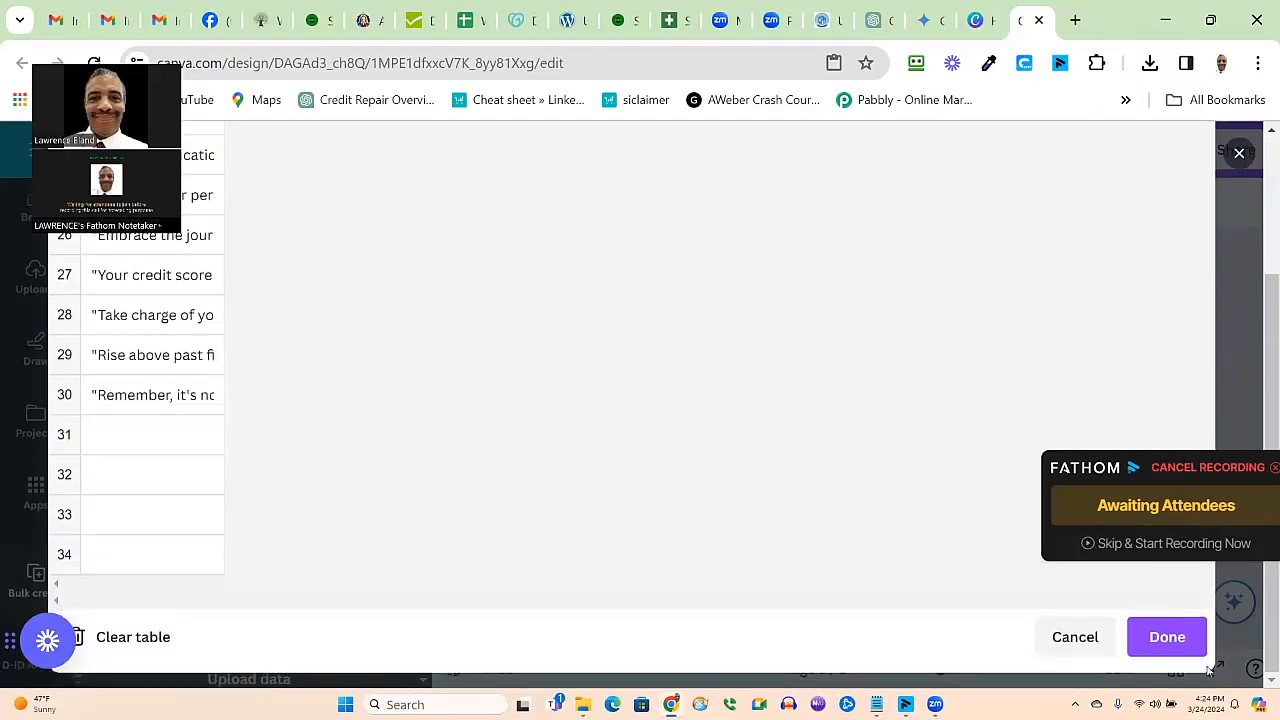
pyautogui.click(1167, 637)
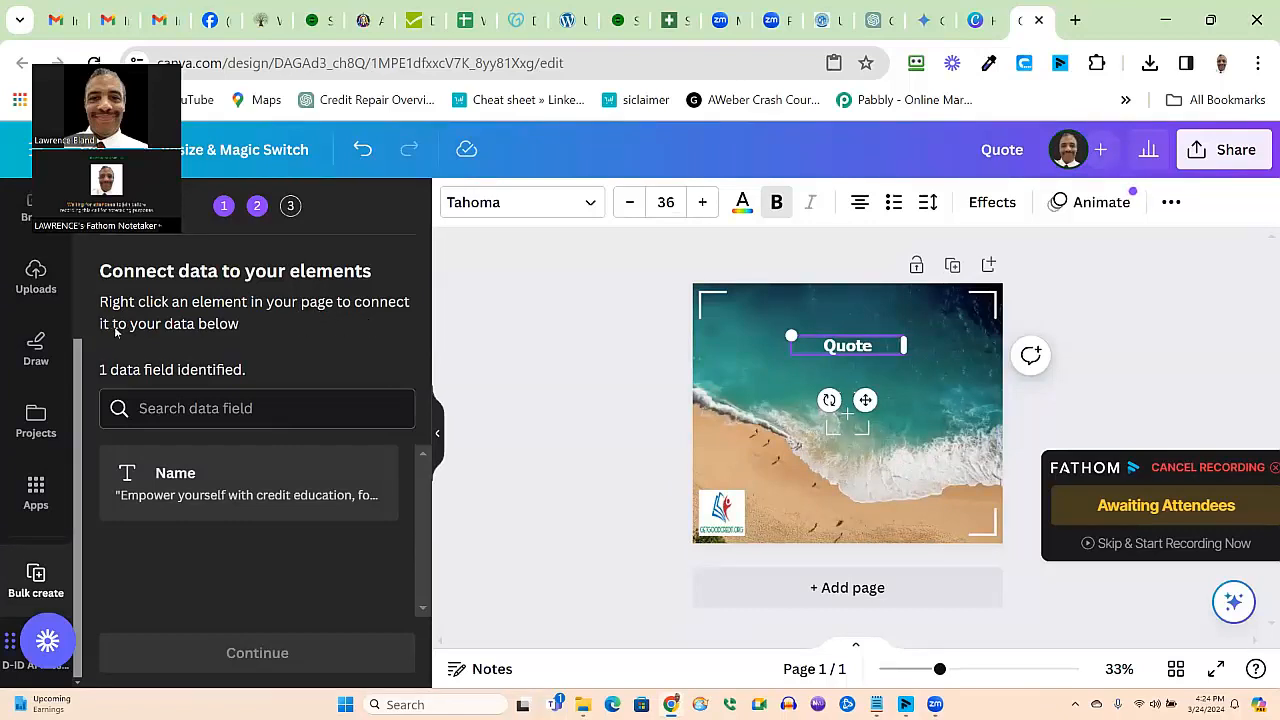
# Step: Connect the Quote text box on the beach design to the Name data field
pyautogui.rightClick(849, 347)
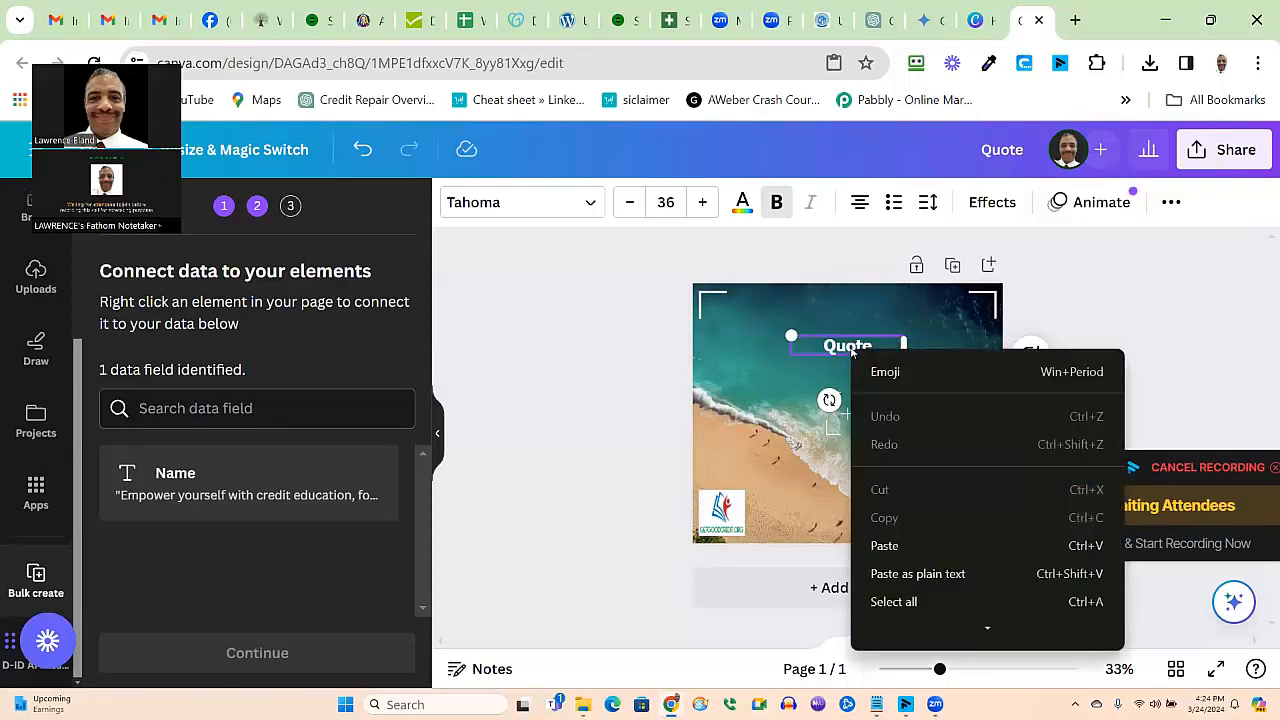
pyautogui.click(897, 336)
pyautogui.rightClick(897, 337)
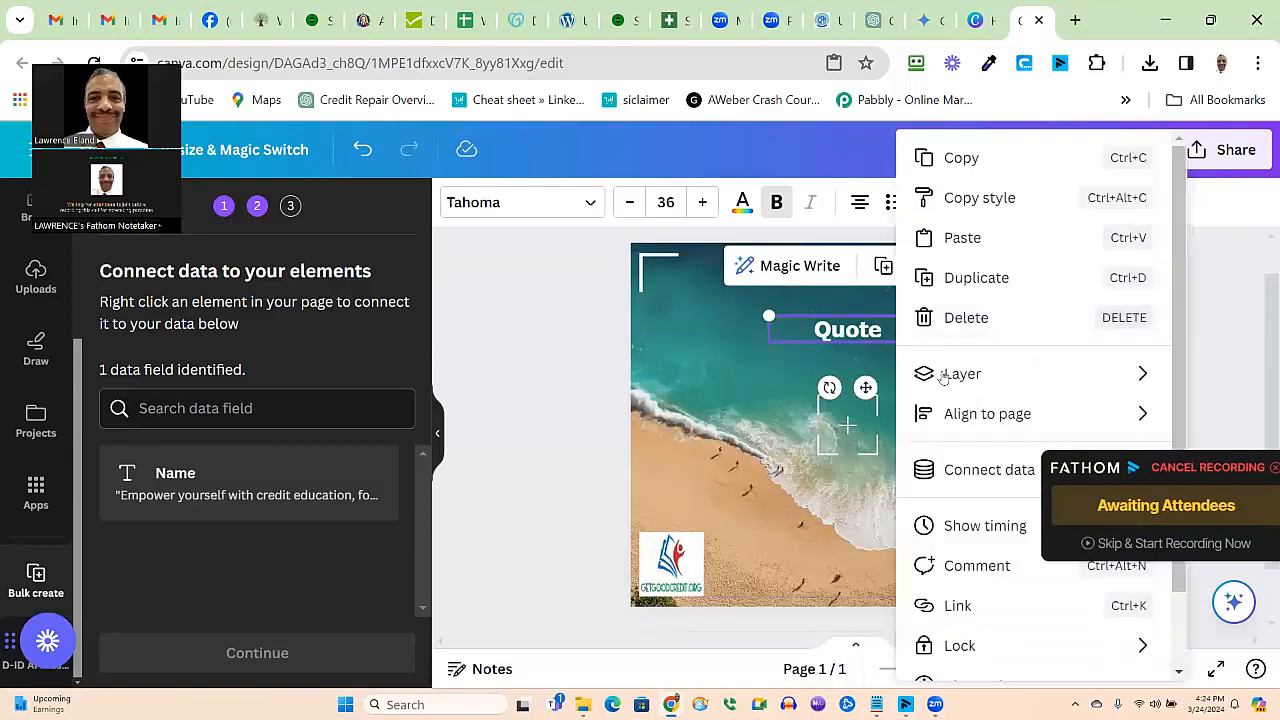
pyautogui.click(963, 469)
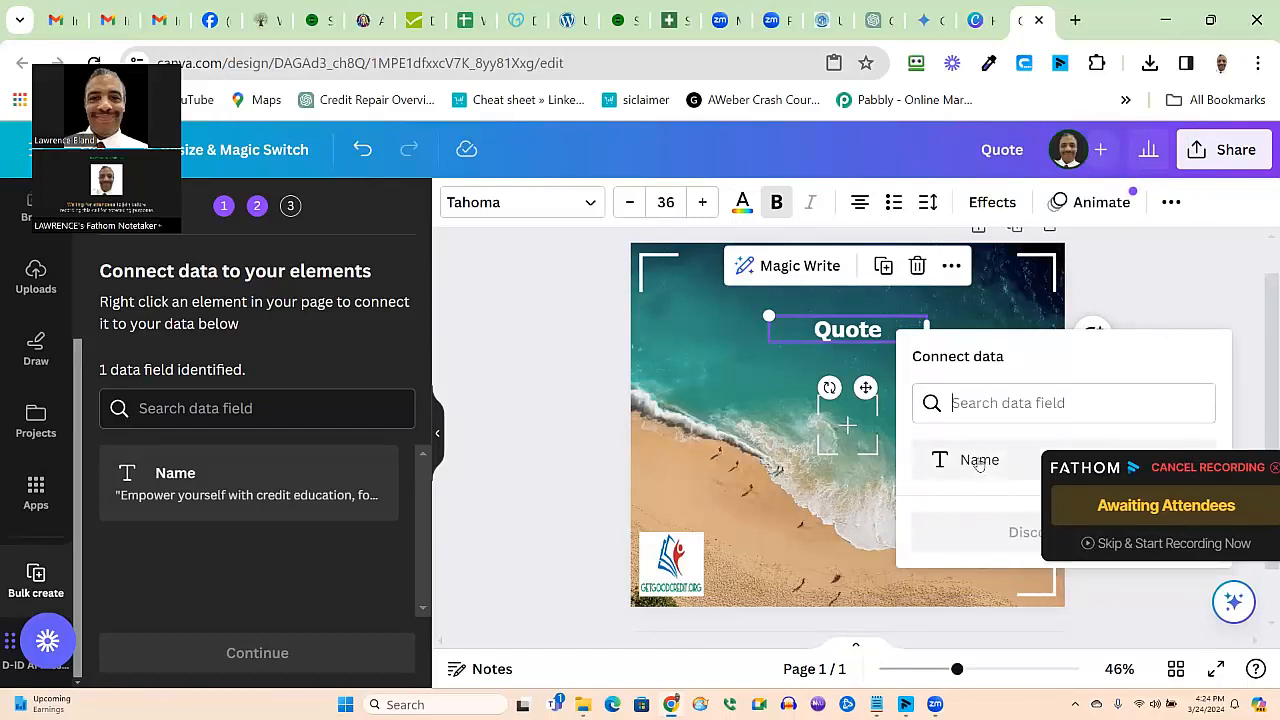
pyautogui.click(977, 463)
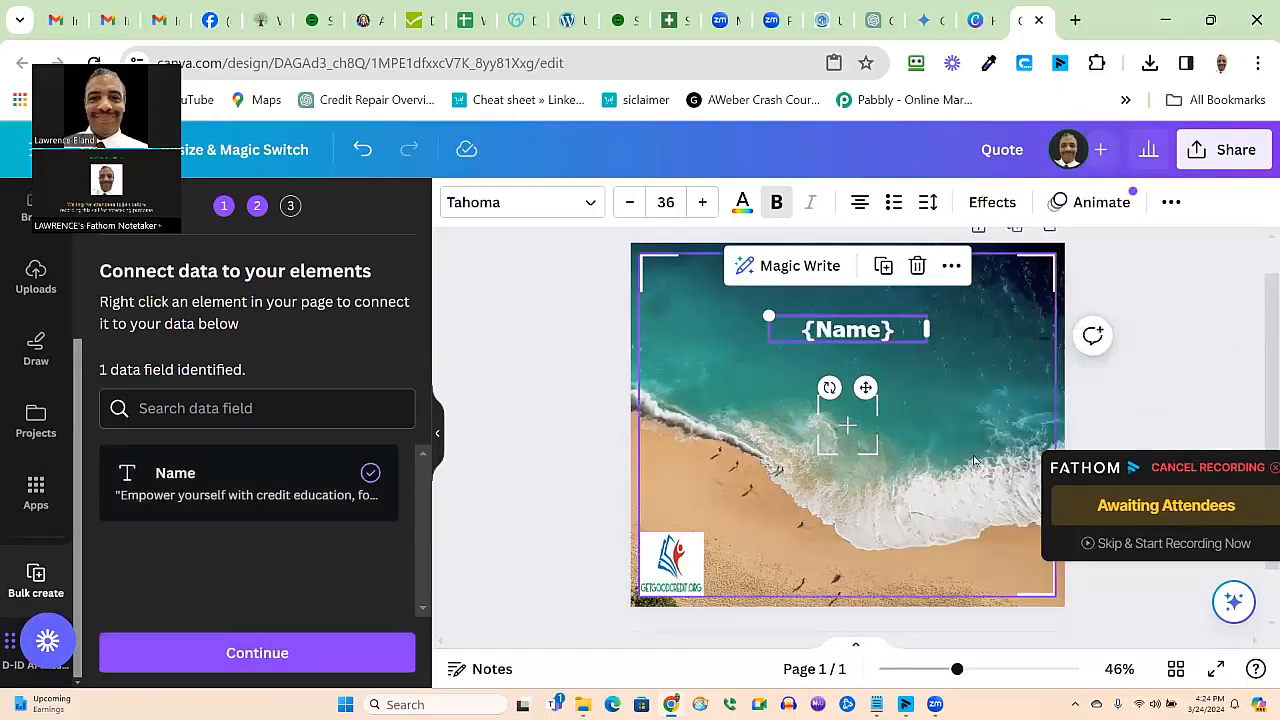
# Step: Continue to applying the data and generate 30 designs with all quotes selected
pyautogui.click(213, 654)
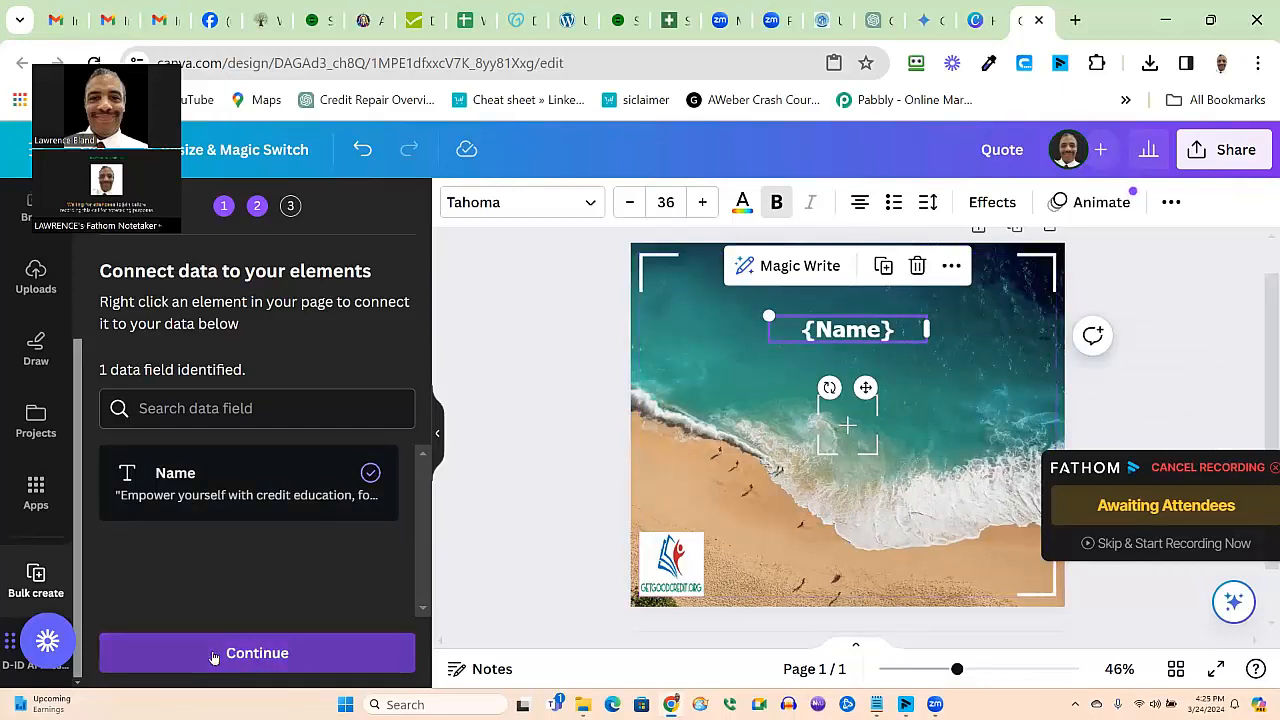
pyautogui.scroll(-10, 326, 430)
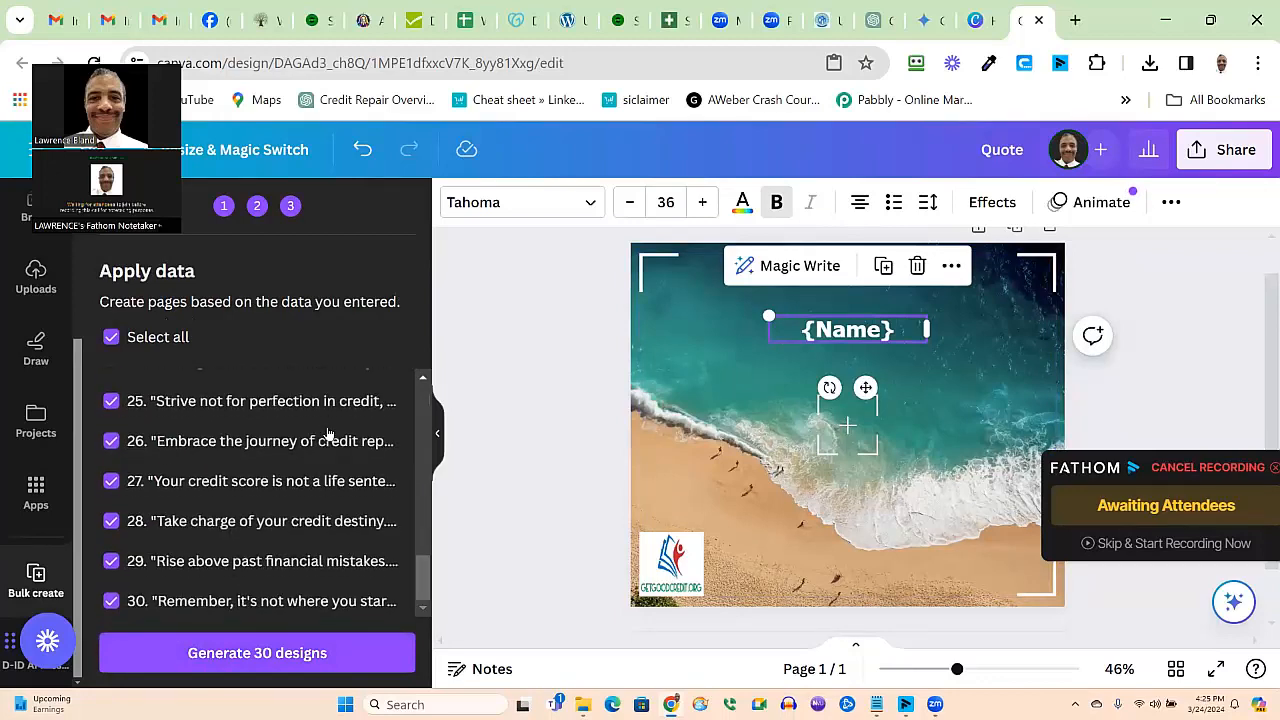
pyautogui.click(227, 655)
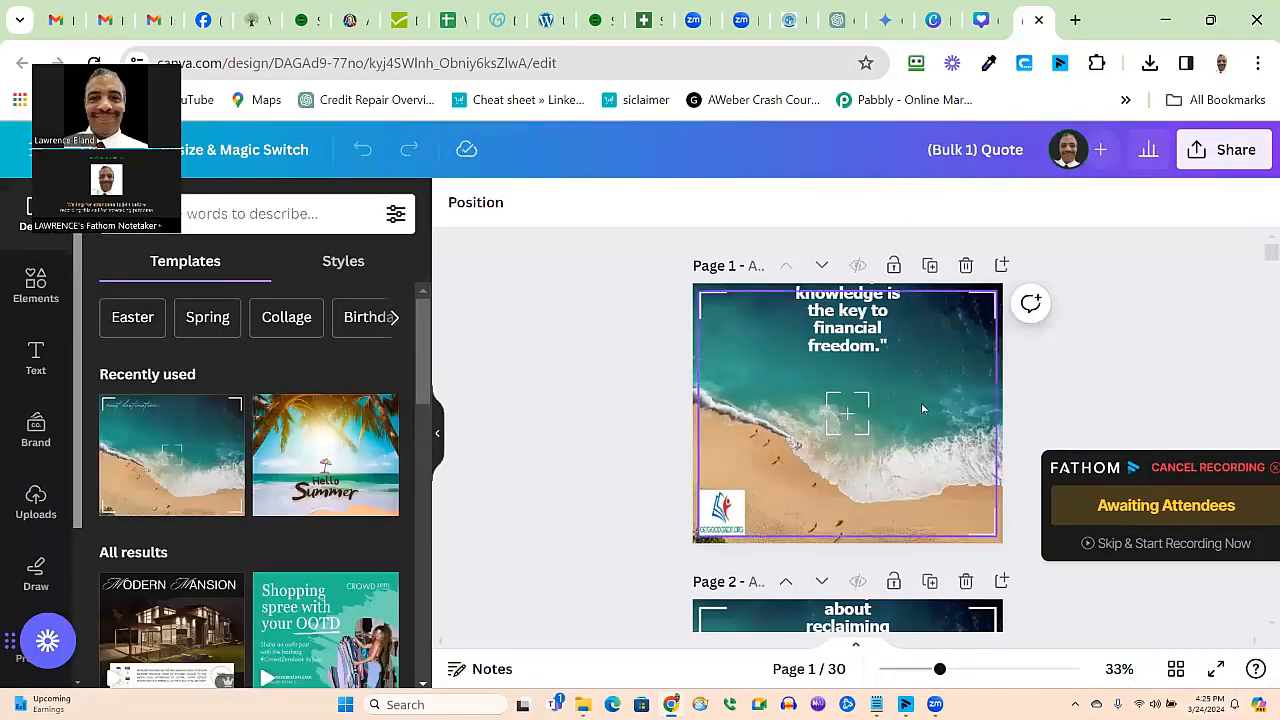
# Step: Widen the page 1 quote text box to nearly the full design width and place it over the water near the upper edge
pyautogui.scroll(-2, 922, 408)
pyautogui.scroll(-10, 922, 408)
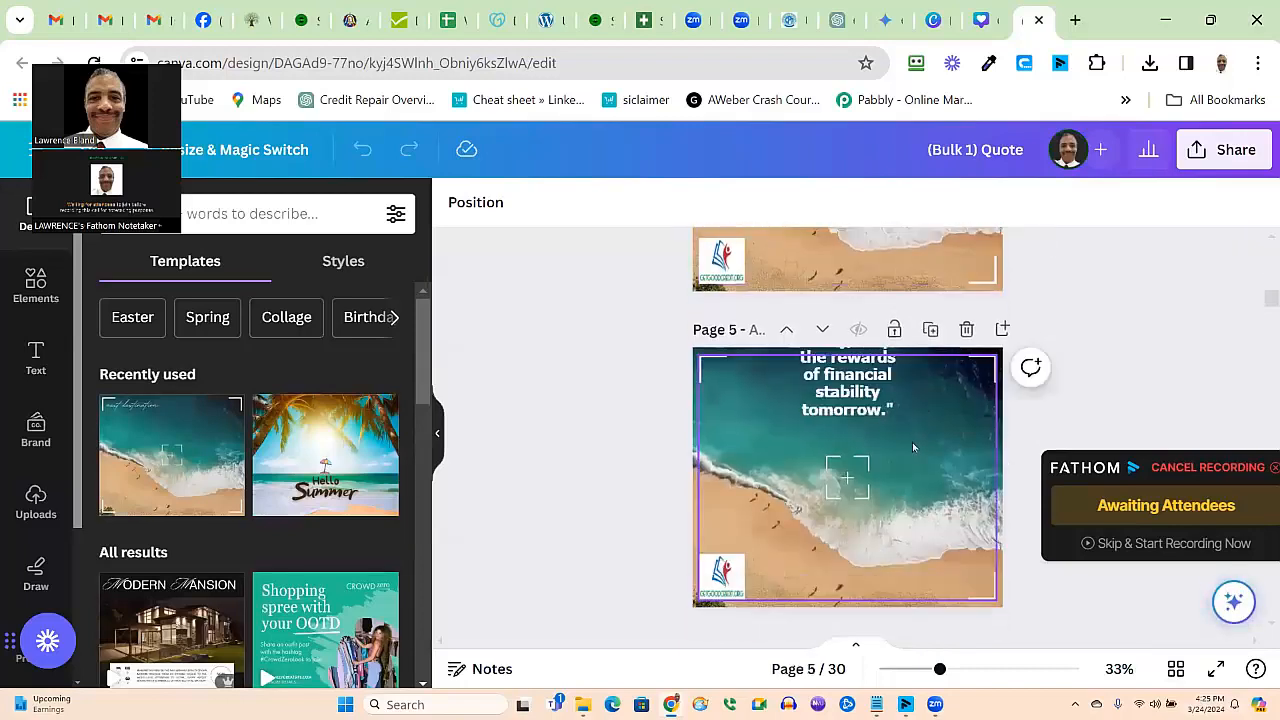
pyautogui.scroll(10, 912, 442)
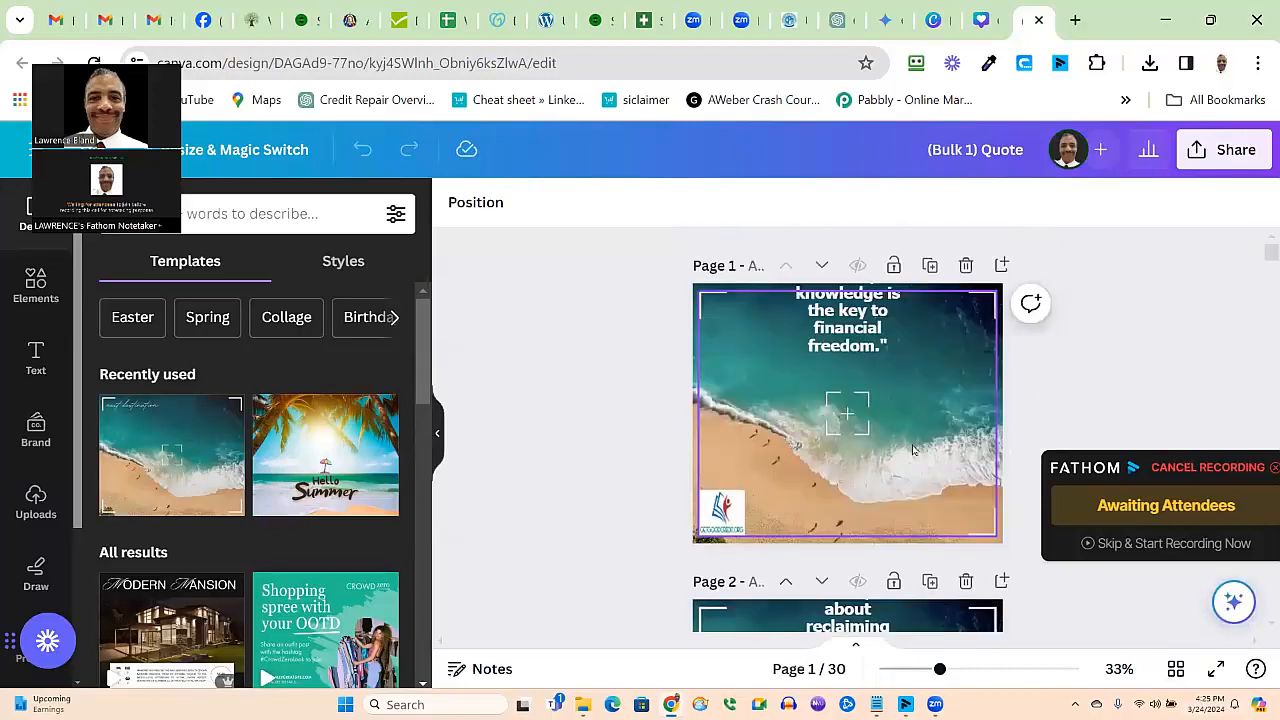
pyautogui.moveTo(842, 383); pyautogui.dragTo(848, 455)
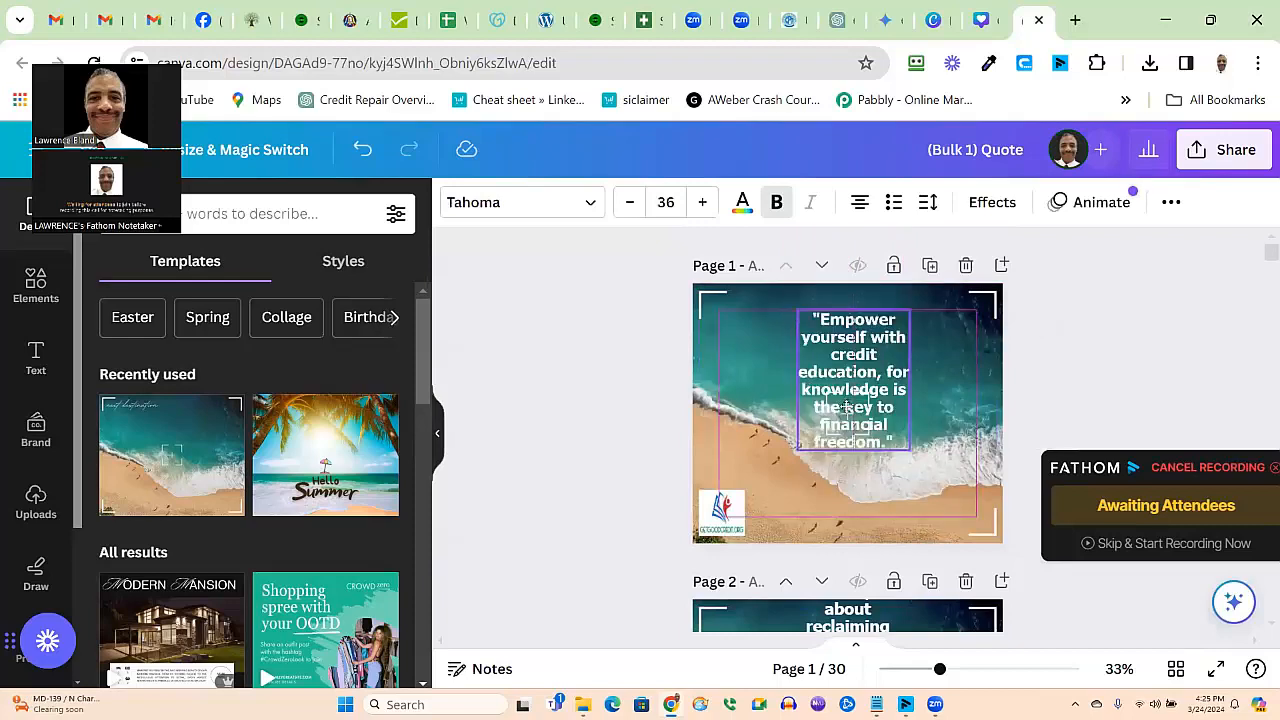
pyautogui.moveTo(794, 381); pyautogui.dragTo(718, 415)
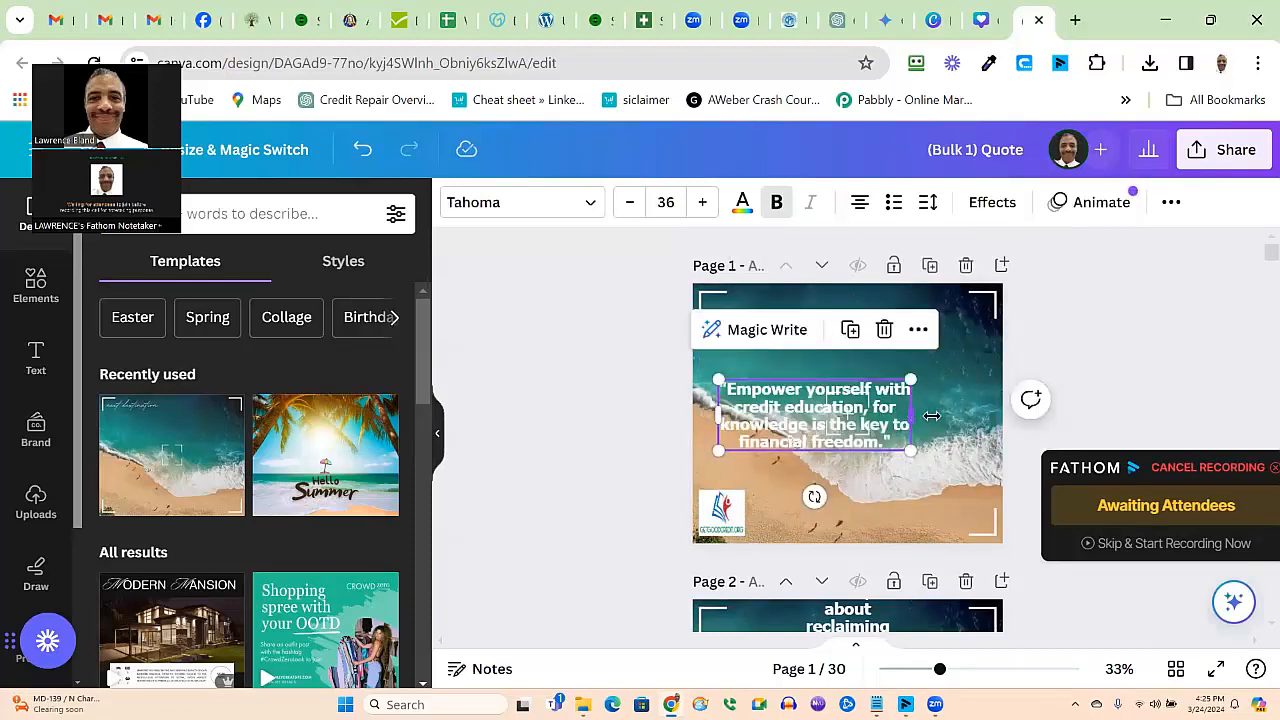
pyautogui.moveTo(931, 415); pyautogui.dragTo(997, 424)
pyautogui.moveTo(846, 421); pyautogui.dragTo(830, 340)
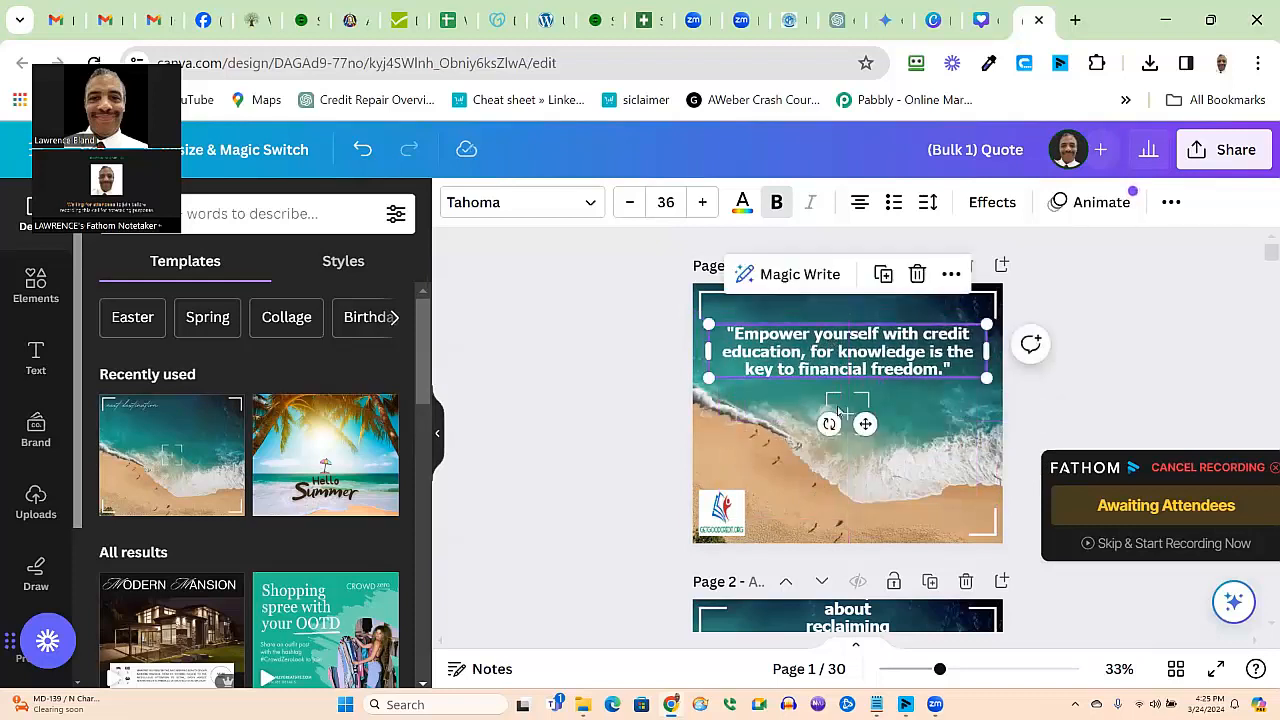
# Step: Set the page 1 quote's font size to 43 and move the text slightly down within the frame
pyautogui.click(706, 204)
pyautogui.click(706, 204)
pyautogui.click(706, 204)
pyautogui.click(706, 204)
pyautogui.click(706, 204)
pyautogui.click(706, 204)
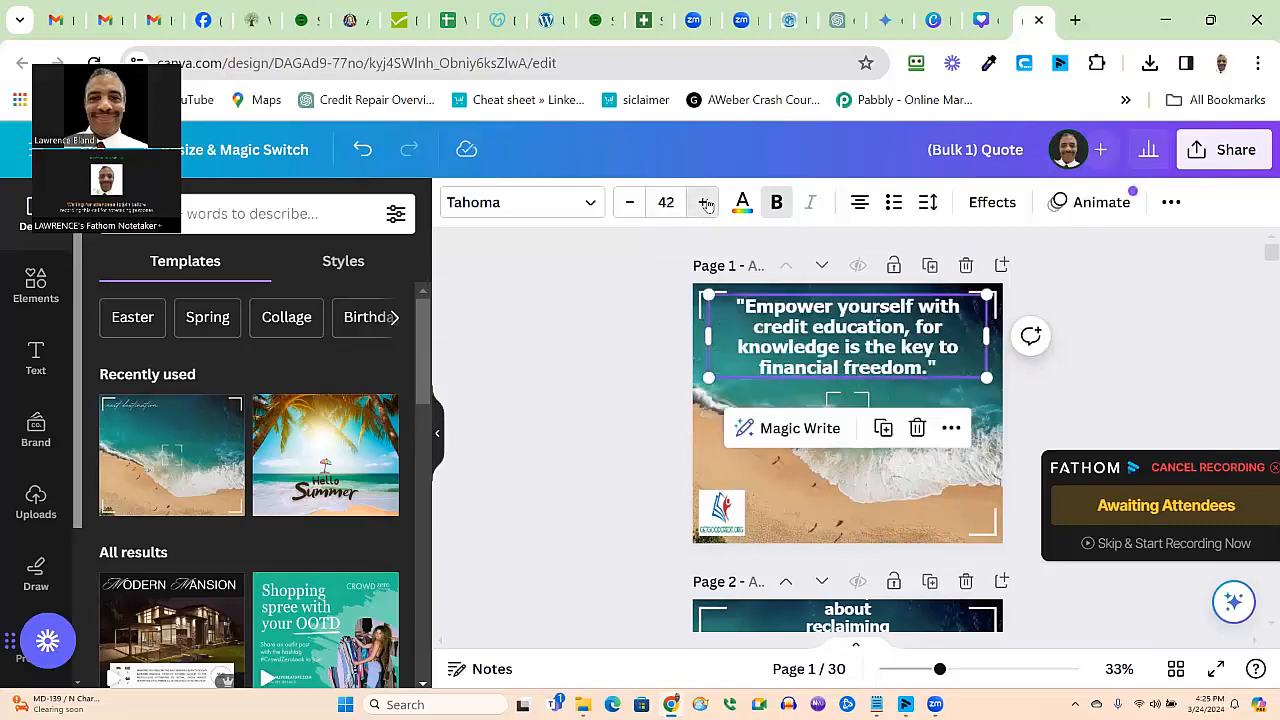
pyautogui.click(706, 204)
pyautogui.moveTo(862, 336); pyautogui.dragTo(860, 364)
pyautogui.click(903, 465)
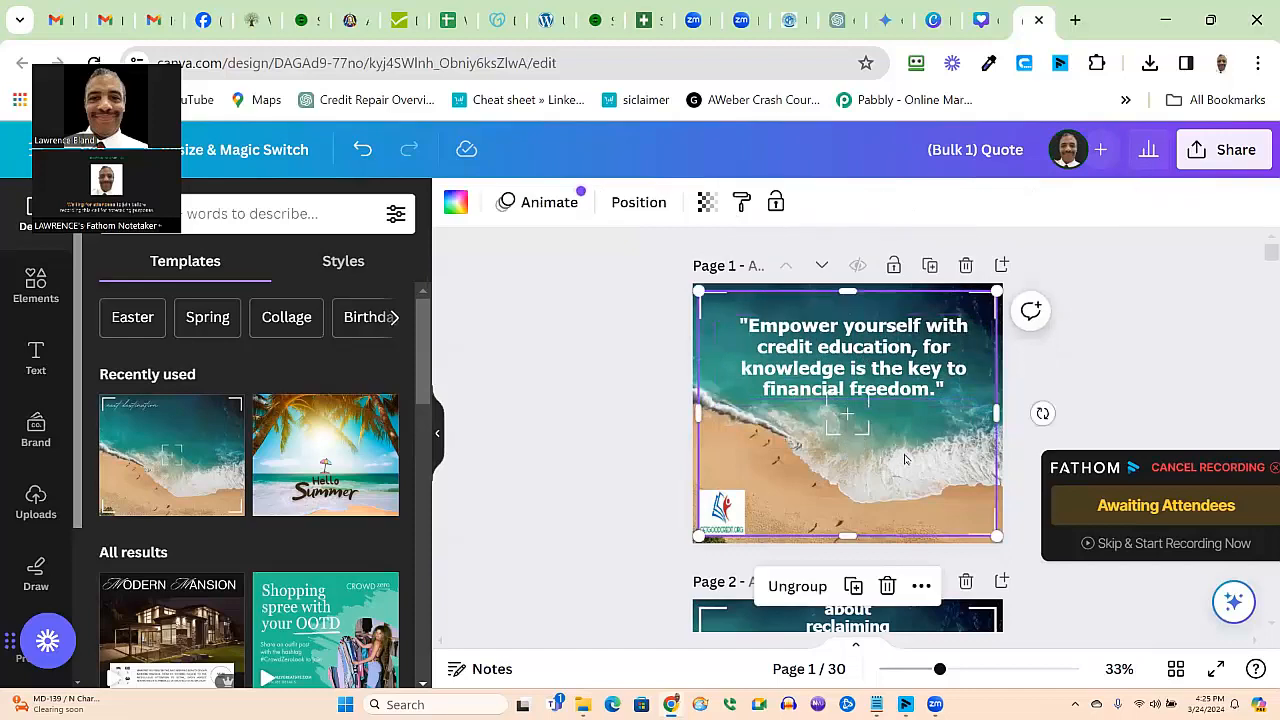
# Step: Widen the page 2 quote text box on both sides and place it over the water near the design's upper edge
pyautogui.scroll(-3, 902, 450)
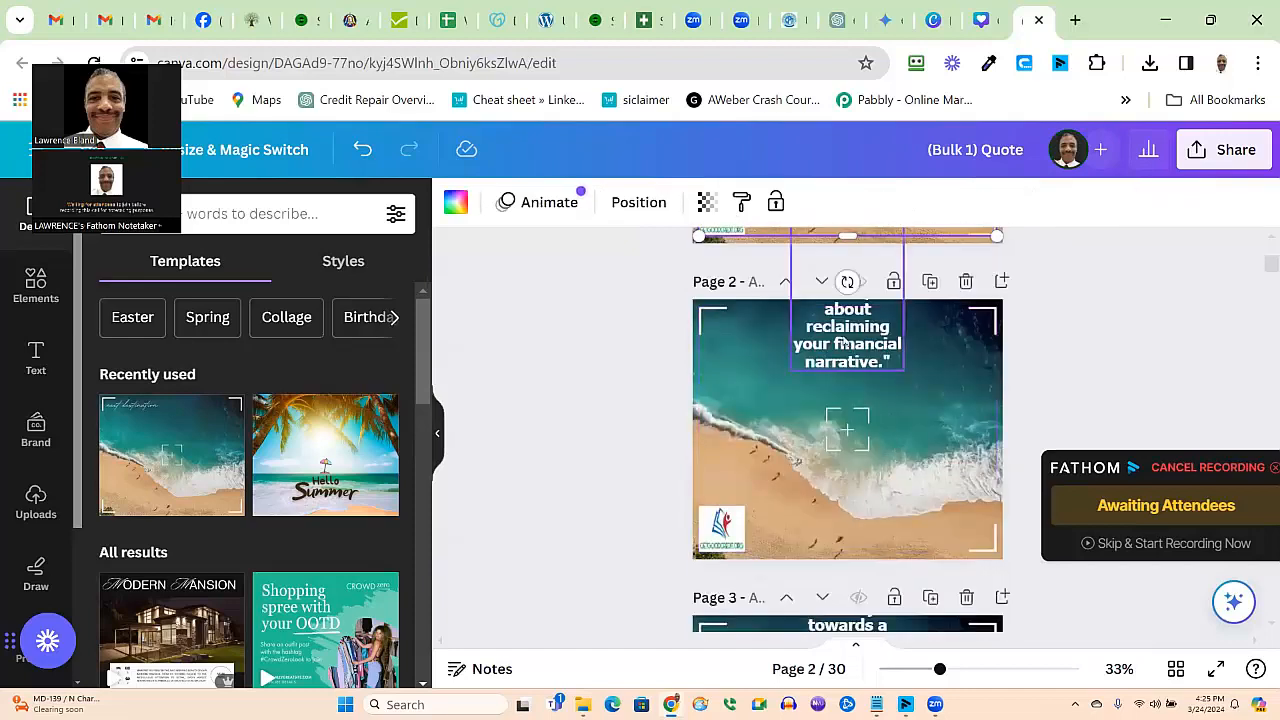
pyautogui.click(826, 356)
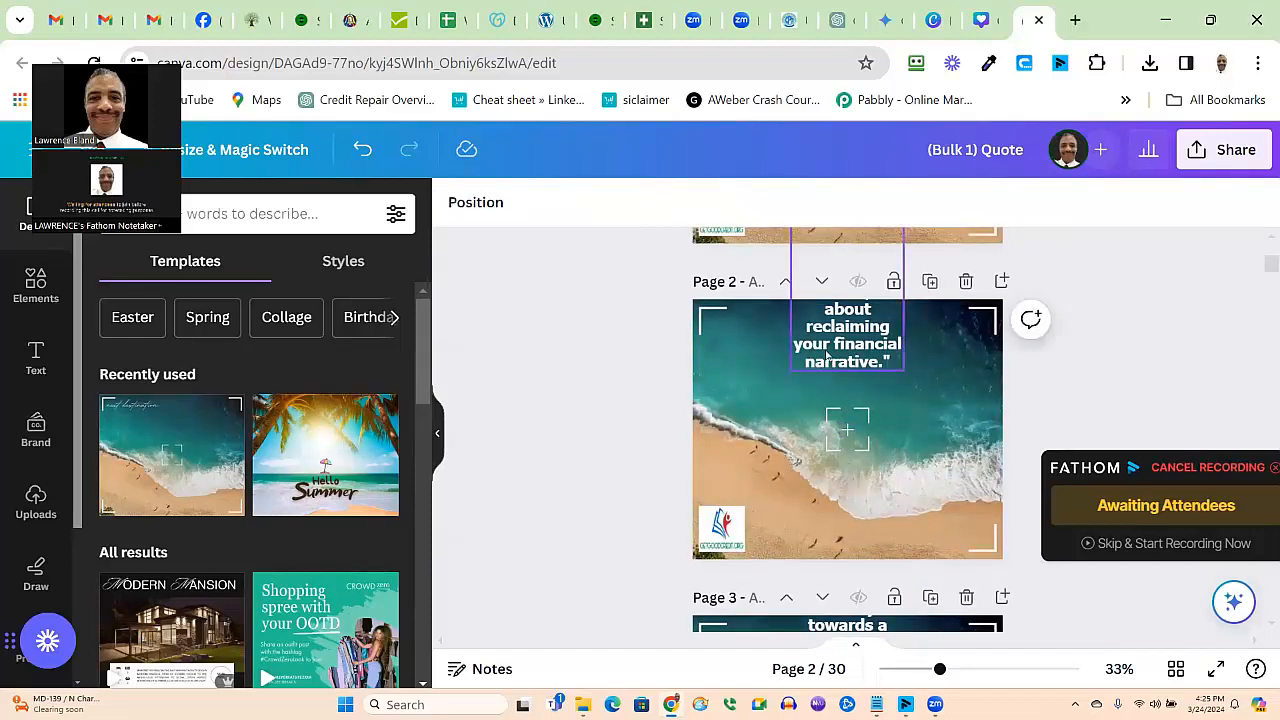
pyautogui.moveTo(855, 374); pyautogui.dragTo(877, 455)
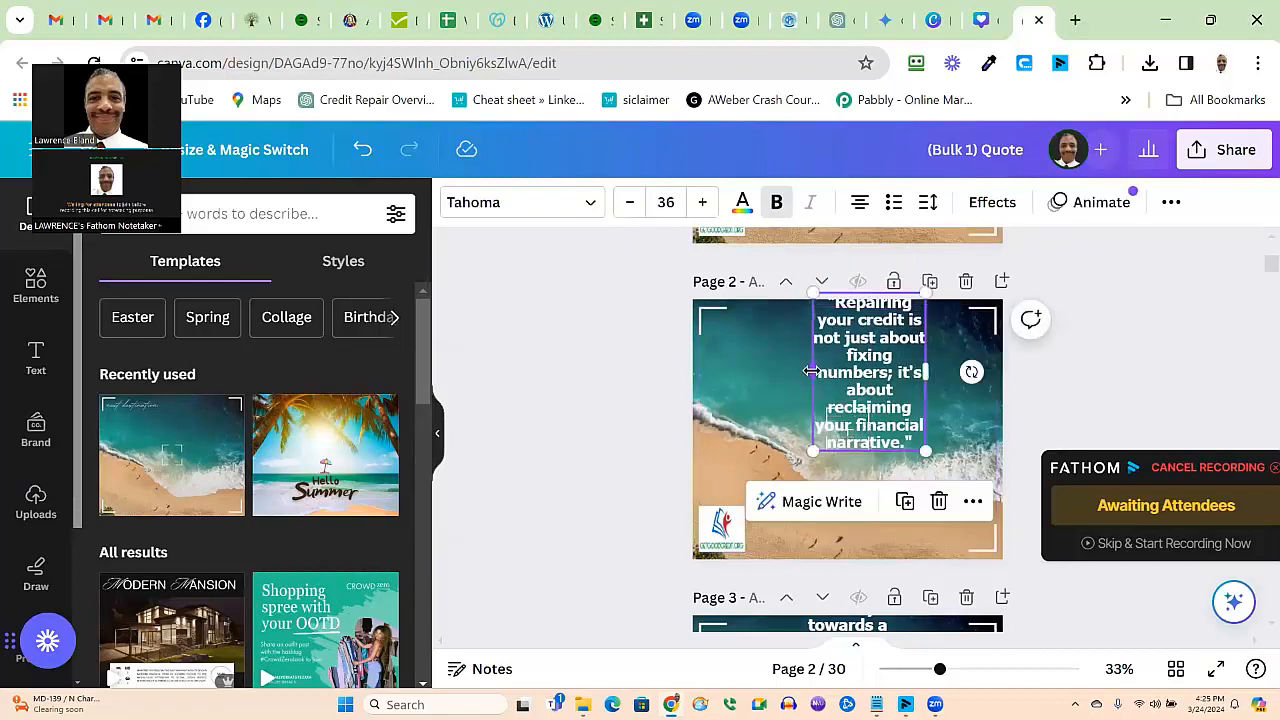
pyautogui.moveTo(811, 371); pyautogui.dragTo(736, 406)
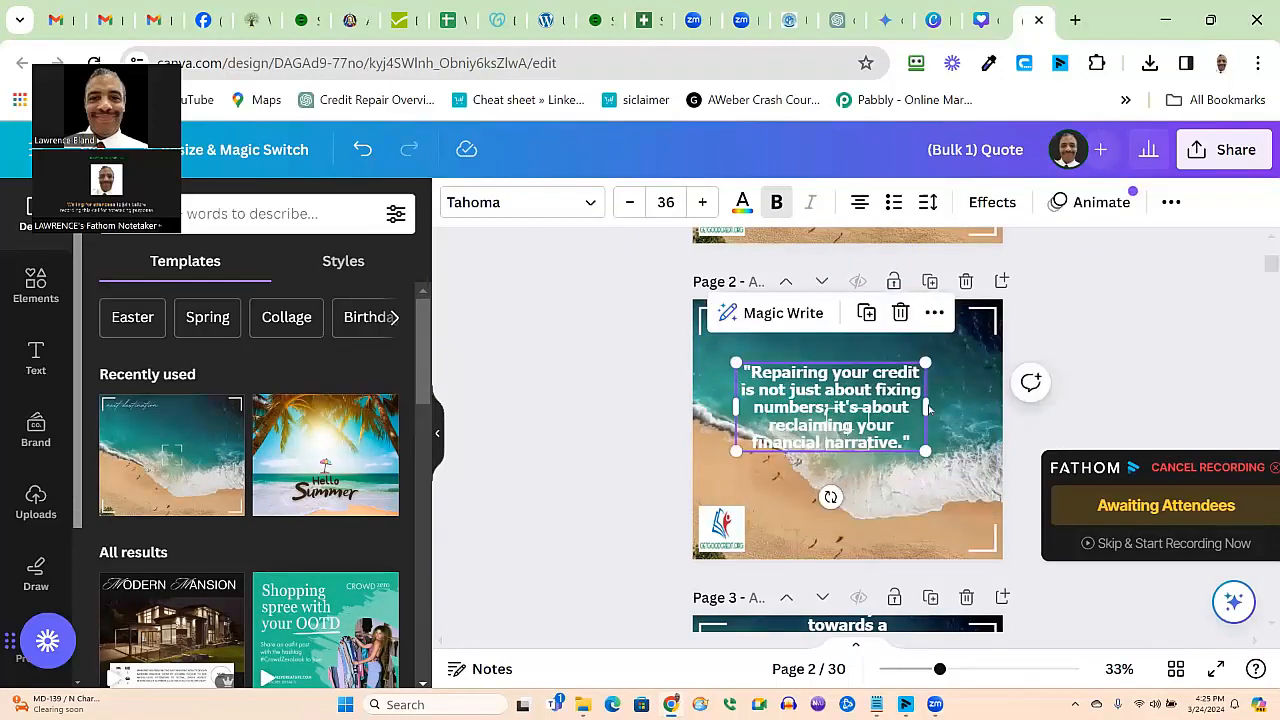
pyautogui.moveTo(930, 410); pyautogui.dragTo(977, 411)
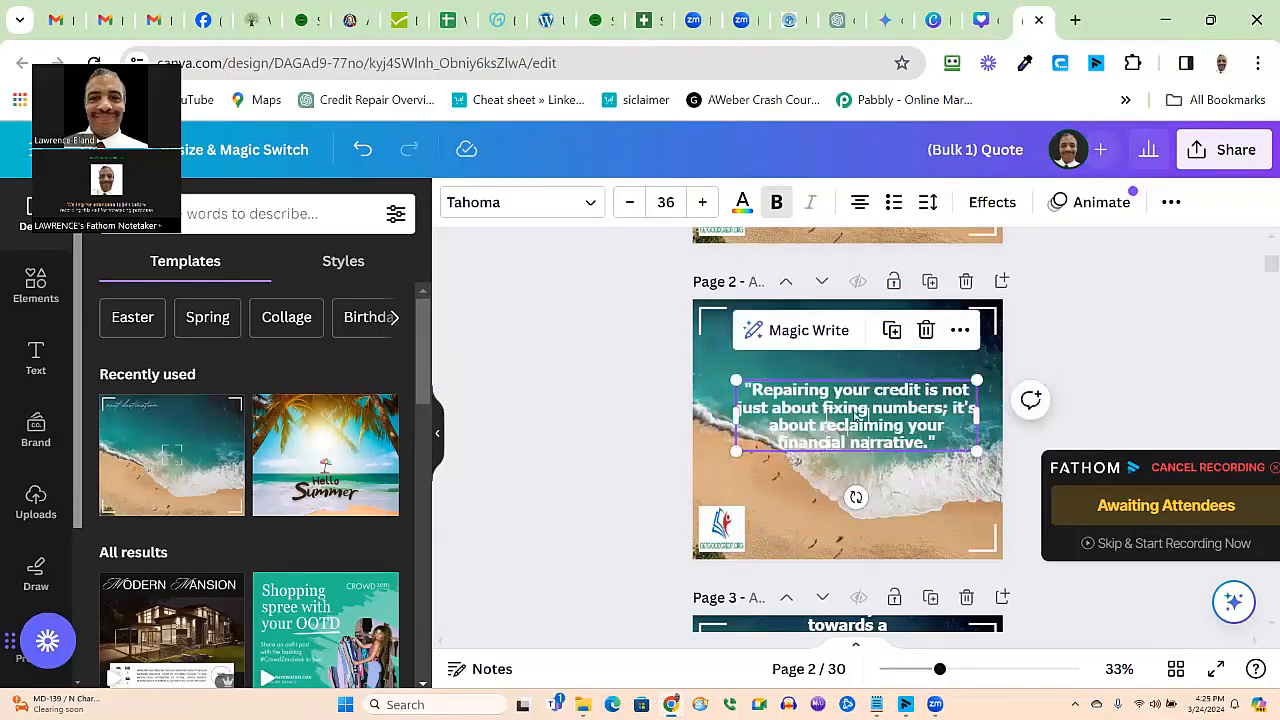
pyautogui.moveTo(858, 366); pyautogui.dragTo(856, 360)
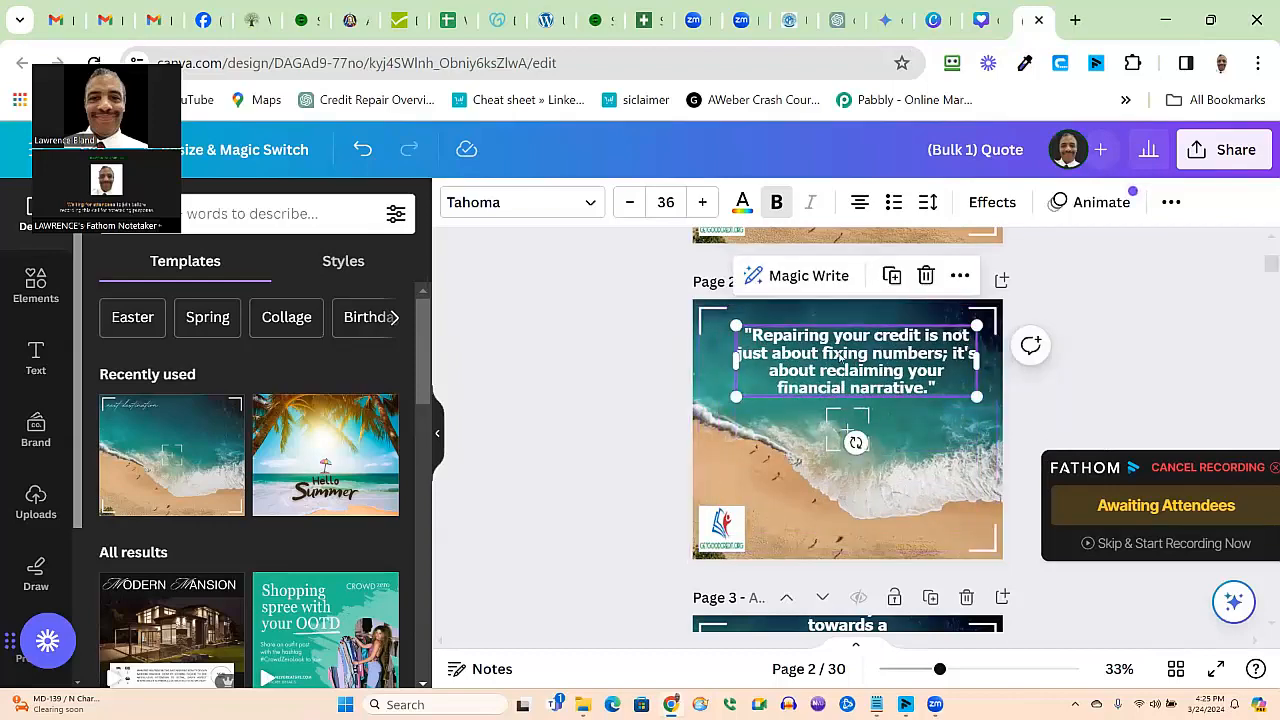
# Step: Increase the font size of the page 2 quote by four steps
pyautogui.click(703, 202)
pyautogui.click(703, 202)
pyautogui.click(703, 202)
pyautogui.click(703, 202)
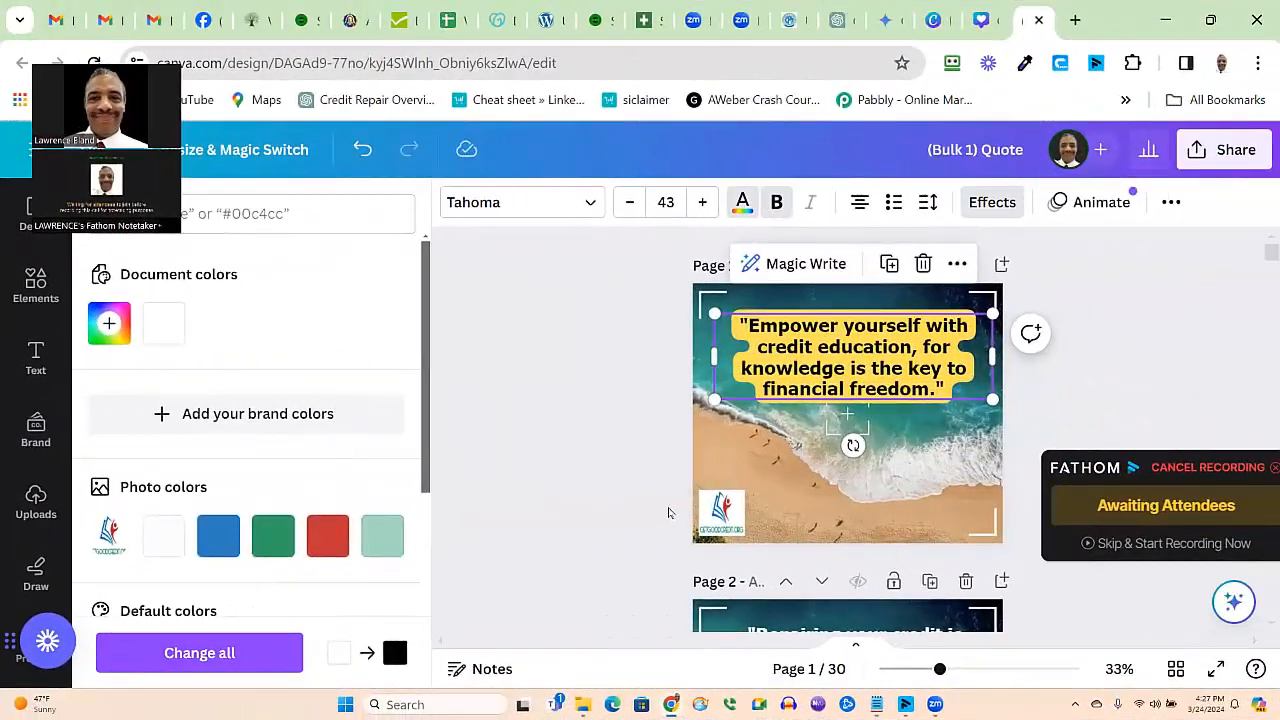
# Step: Leave the text colour options and deselect everything on page 1
pyautogui.click(963, 430)
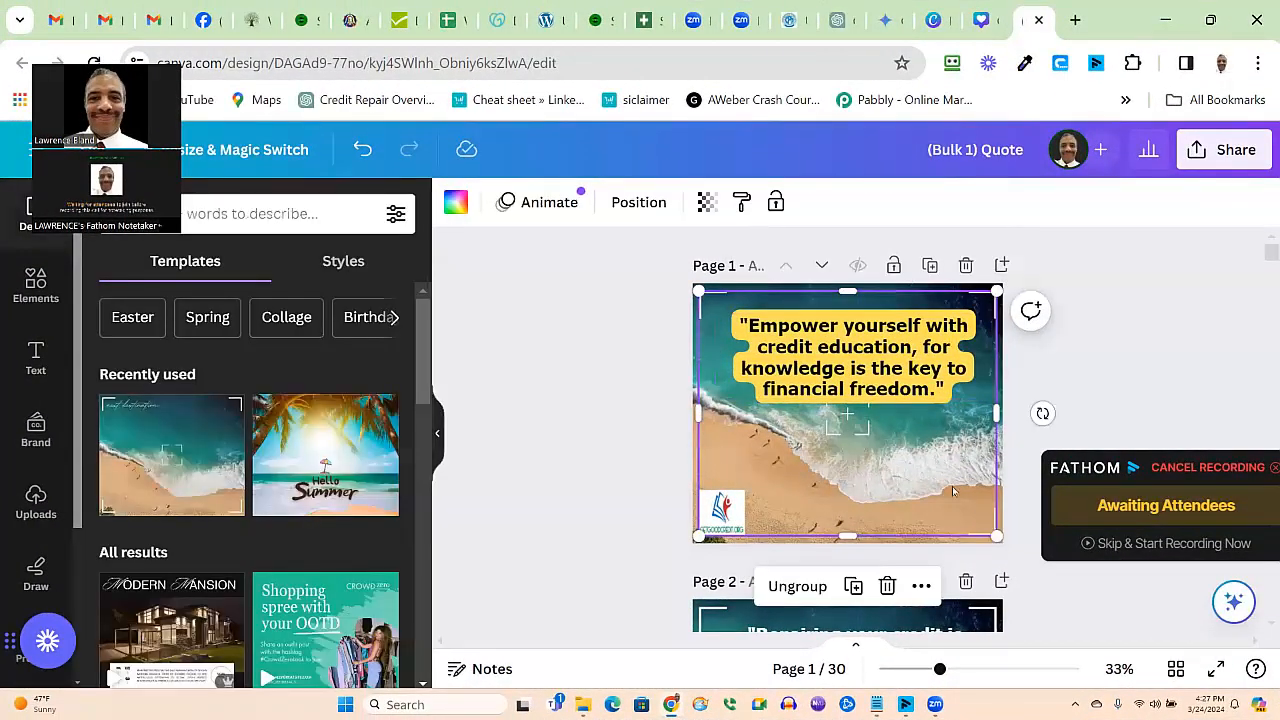
pyautogui.click(516, 514)
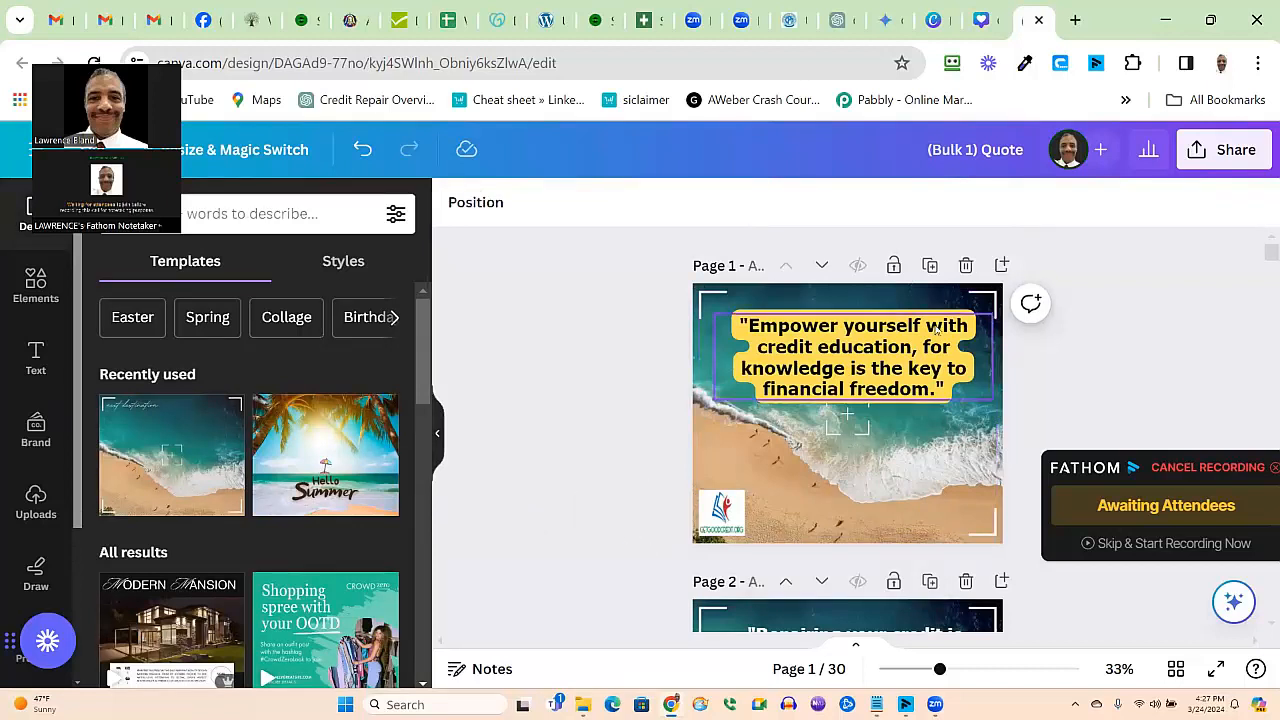